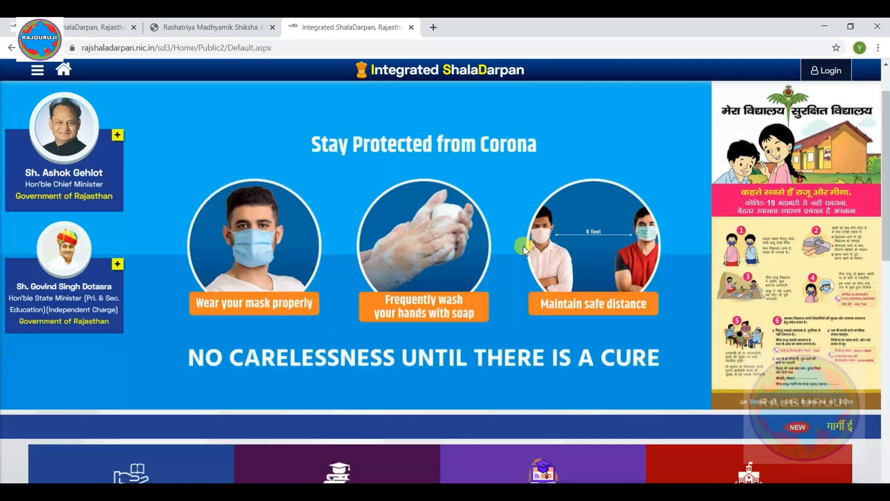
# - Open the staff login page from the Staff Window section of the portal, accepting the notice shown on the way
pyautogui.scroll(-6, 523, 245)
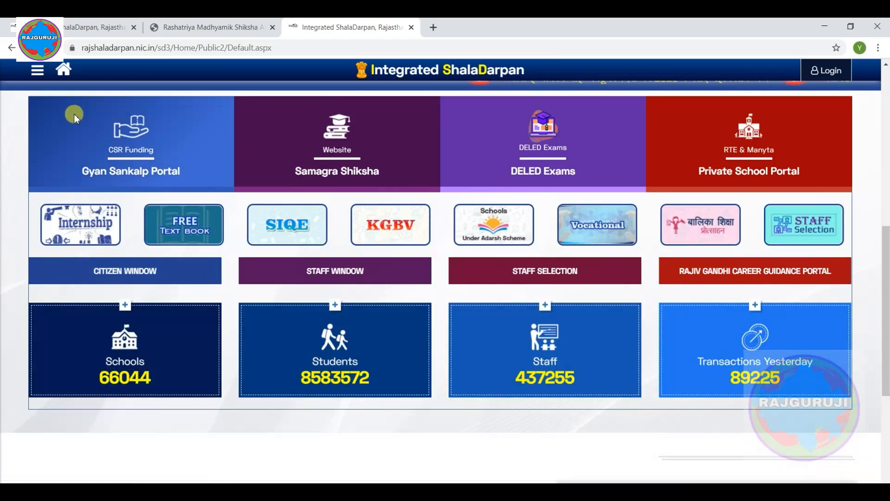
pyautogui.click(335, 274)
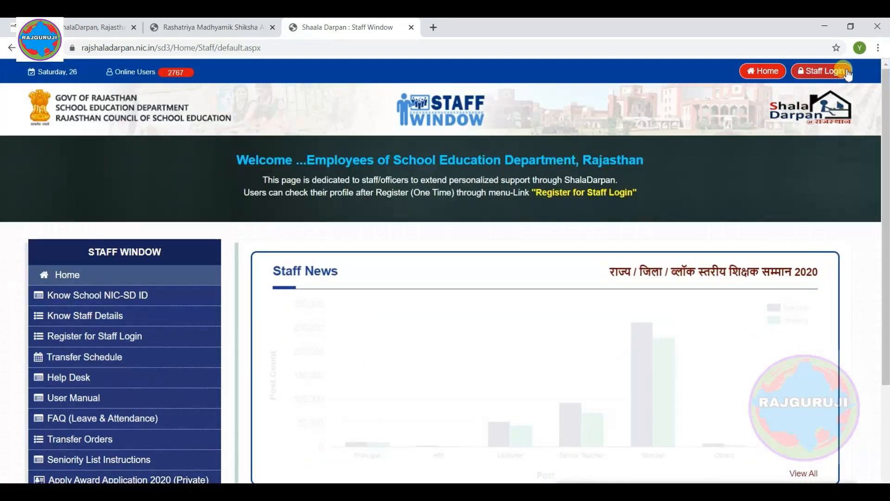
pyautogui.click(825, 74)
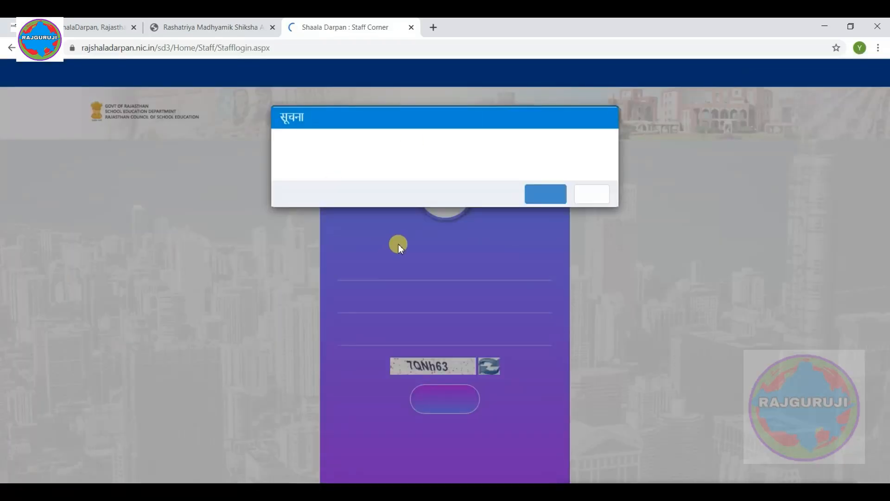
pyautogui.click(557, 194)
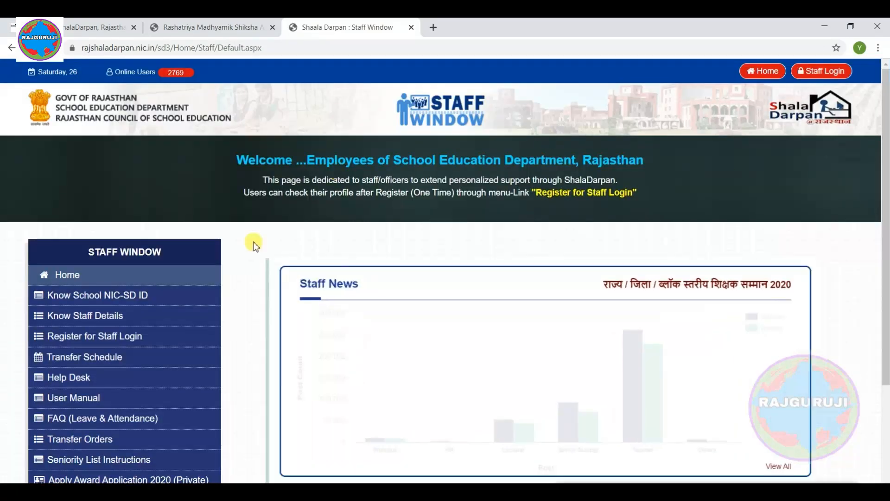
pyautogui.click(822, 71)
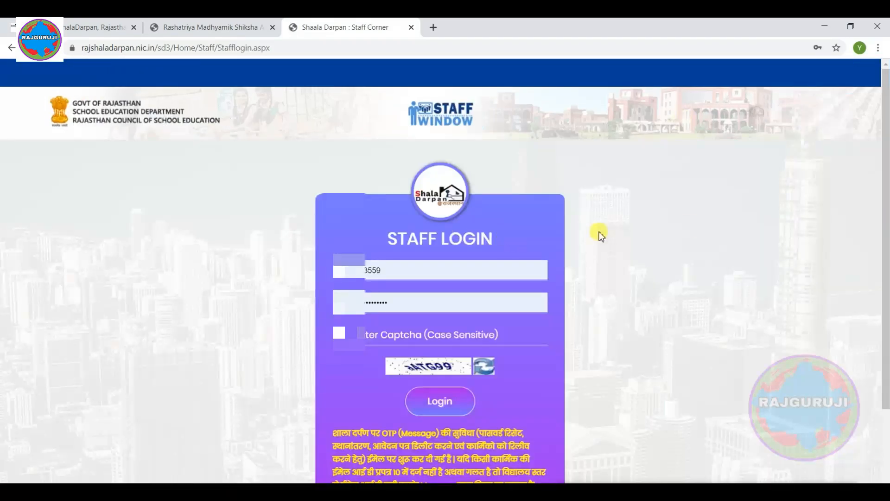
# - Log in to the staff account with a saved user ID and password, and enter the captcha code
pyautogui.scroll(-3, 751, 218)
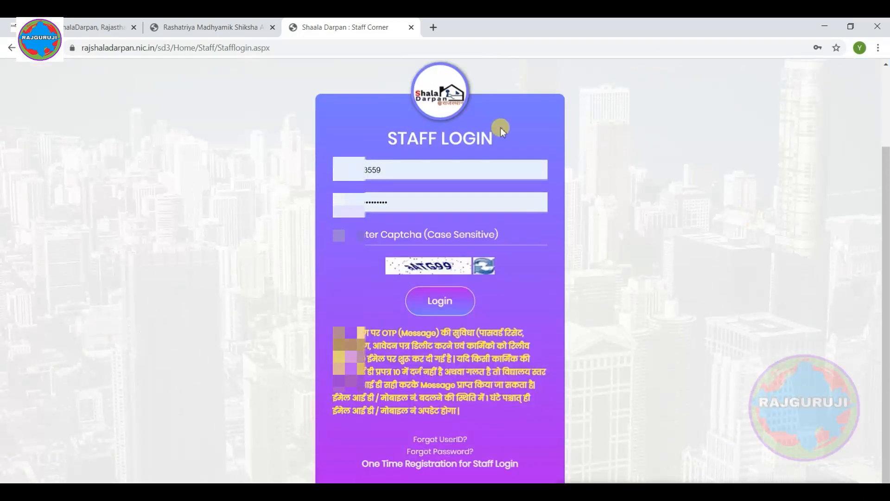
pyautogui.click(406, 169)
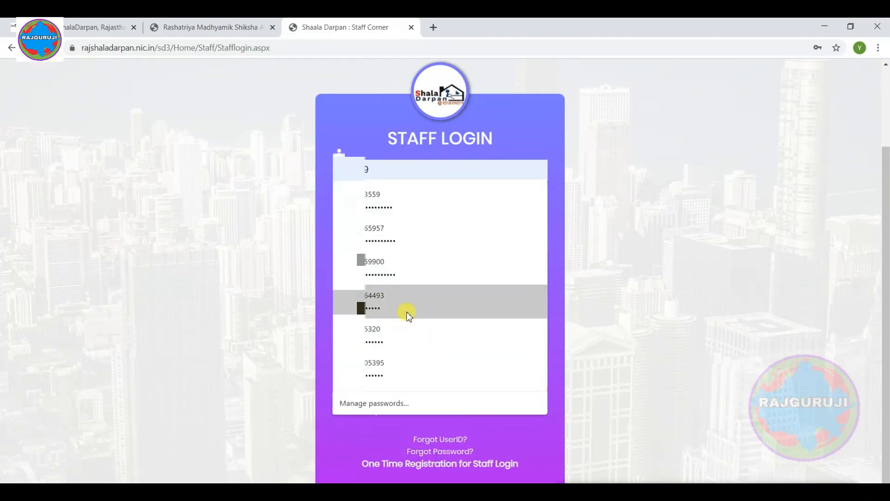
pyautogui.click(371, 262)
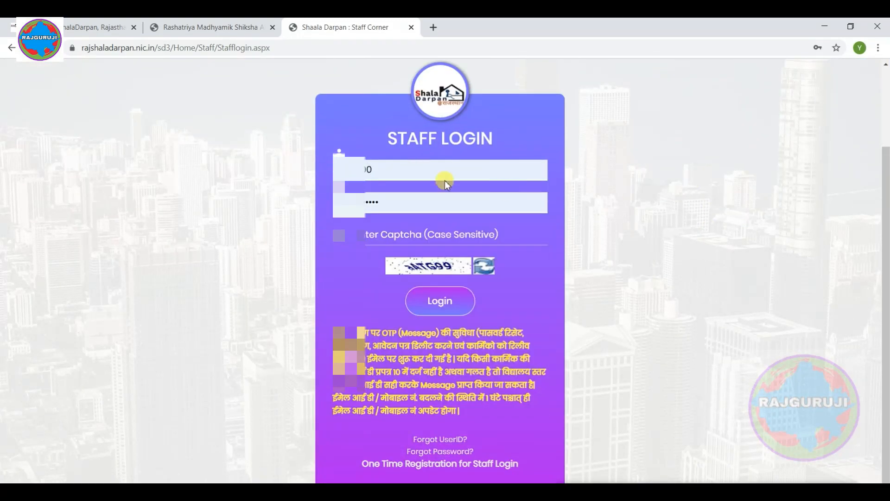
pyautogui.click(392, 166)
pyautogui.click(565, 120)
pyautogui.click(375, 230)
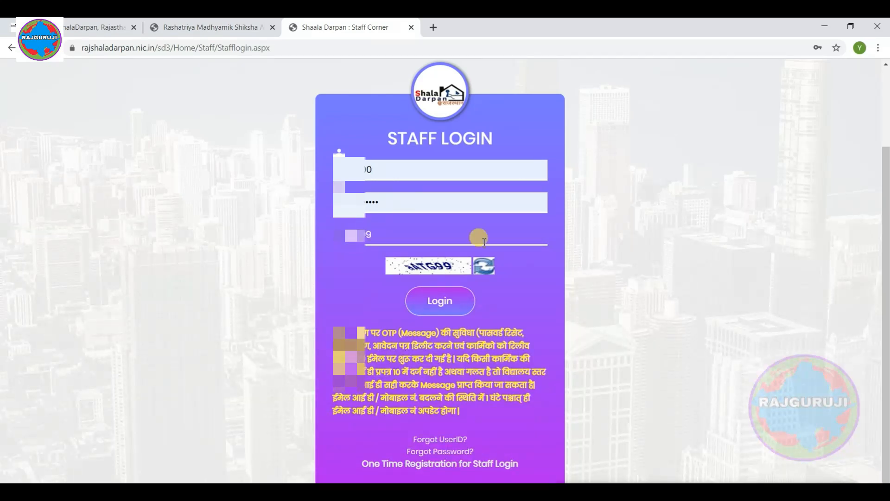
pyautogui.click(439, 301)
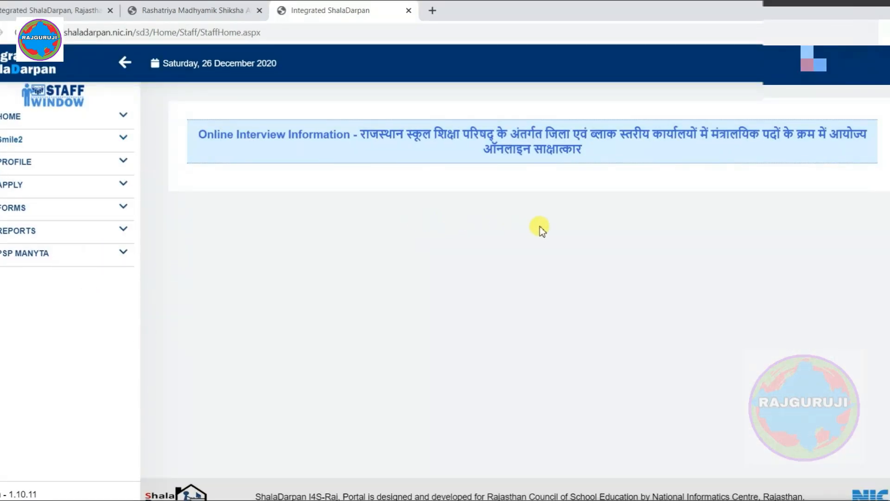
# - Open Smile Class Teacher Details under Smile2 and examine the class mapping, student count and the note below it
pyautogui.click(17, 138)
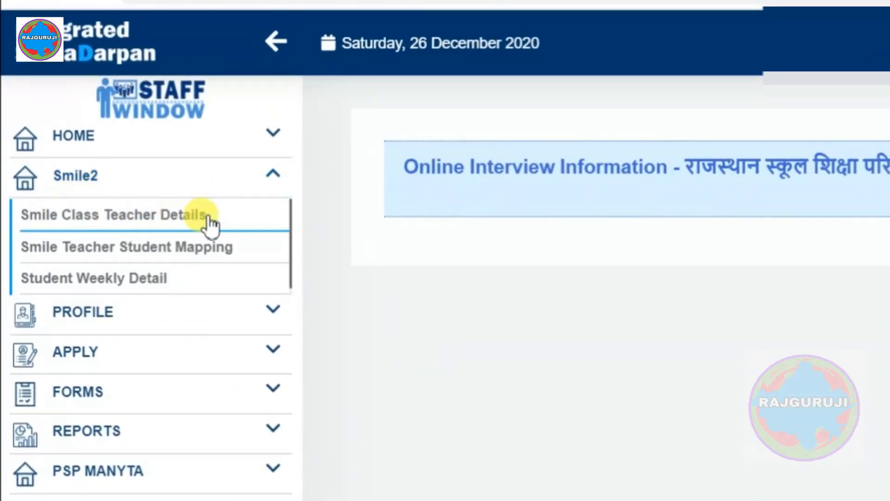
pyautogui.click(71, 217)
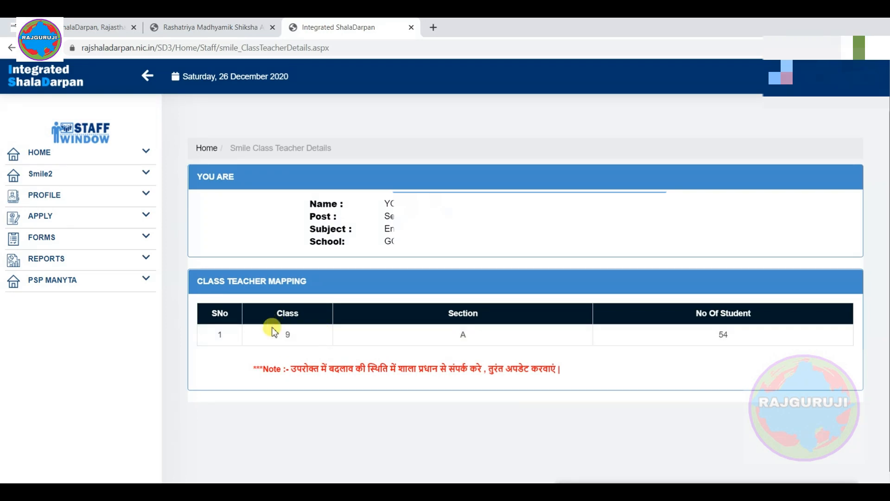
pyautogui.moveTo(718, 335); pyautogui.dragTo(768, 336)
pyautogui.click(649, 365)
pyautogui.moveTo(253, 369); pyautogui.dragTo(563, 371)
pyautogui.rightClick(548, 368)
pyautogui.click(607, 370)
# - Switch to the school login session and open its Class Teacher Mapping page for staff
pyautogui.click(218, 29)
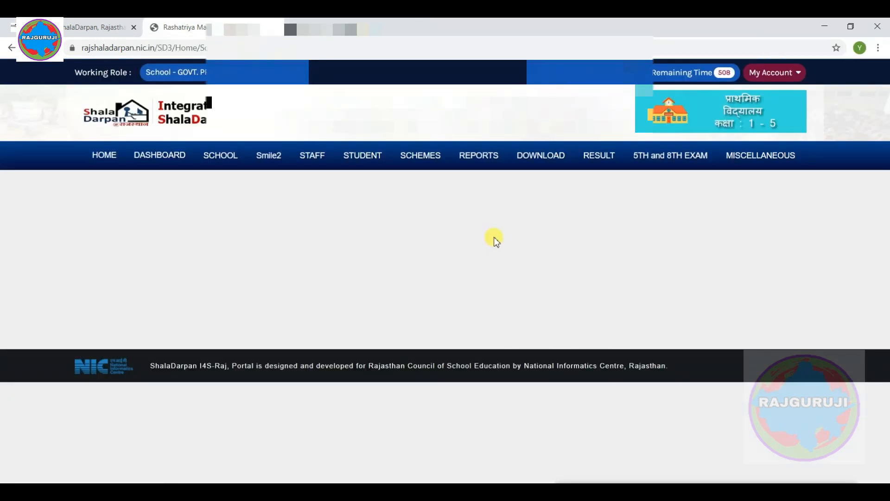
pyautogui.click(312, 157)
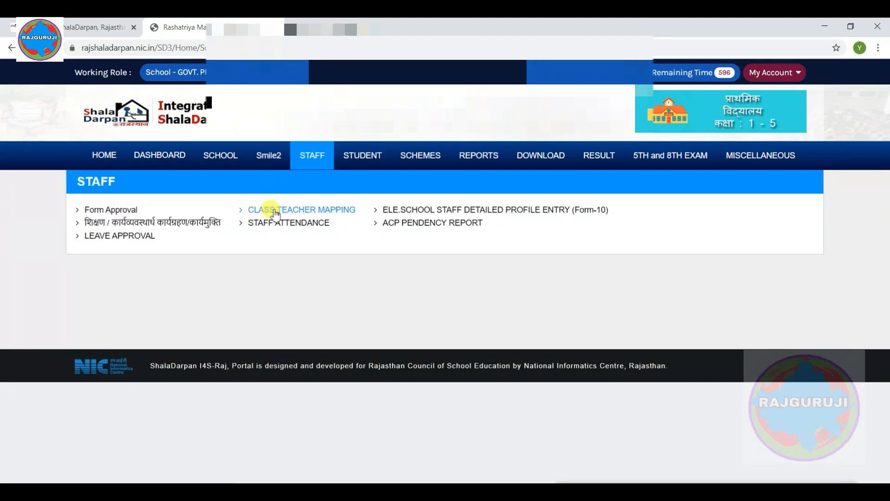
pyautogui.moveTo(236, 200); pyautogui.dragTo(359, 217)
pyautogui.click(318, 154)
pyautogui.click(301, 261)
pyautogui.click(308, 211)
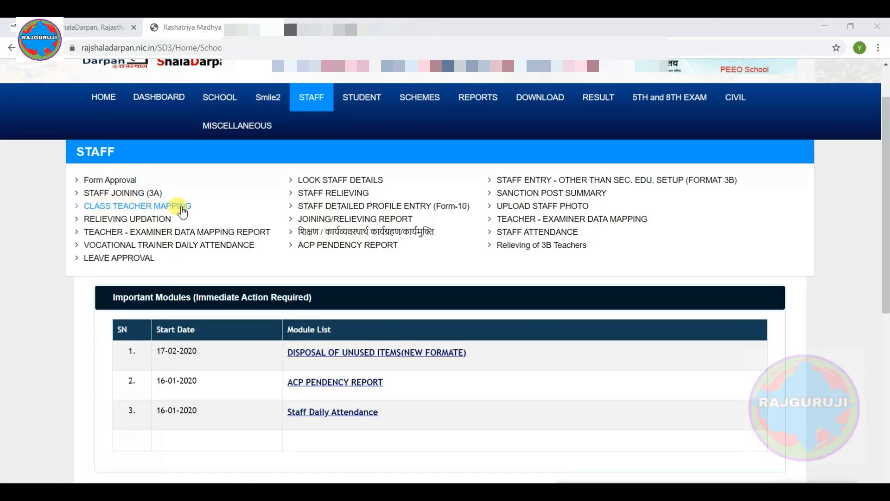
pyautogui.click(129, 207)
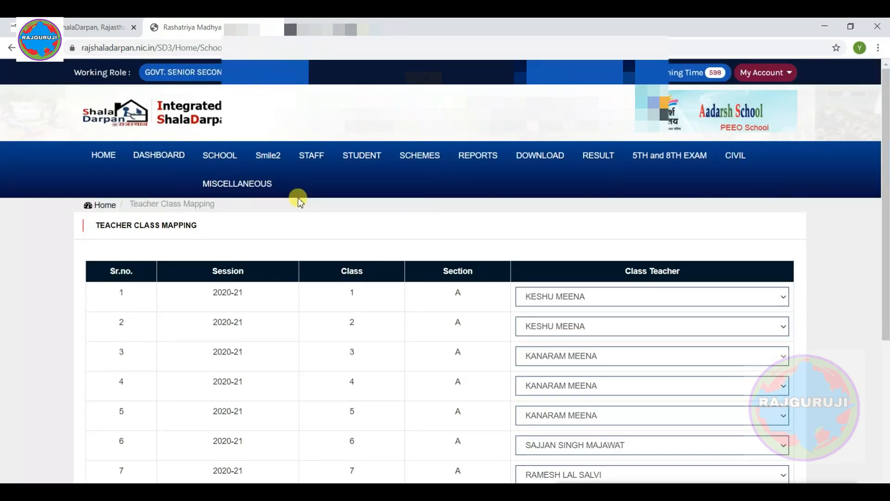
# - Review the Teacher Class Mapping table and the teacher choices available for class 1
pyautogui.scroll(-3, 298, 200)
pyautogui.moveTo(99, 109); pyautogui.dragTo(288, 113)
pyautogui.click(287, 113)
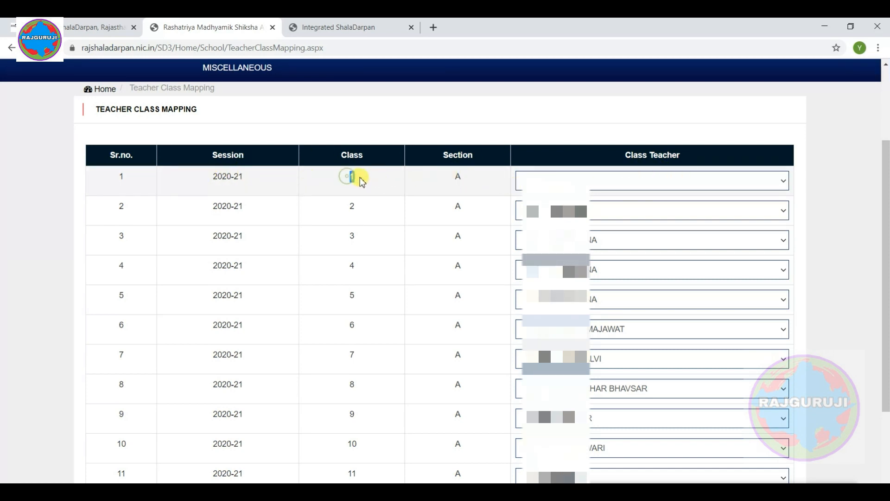
pyautogui.click(562, 176)
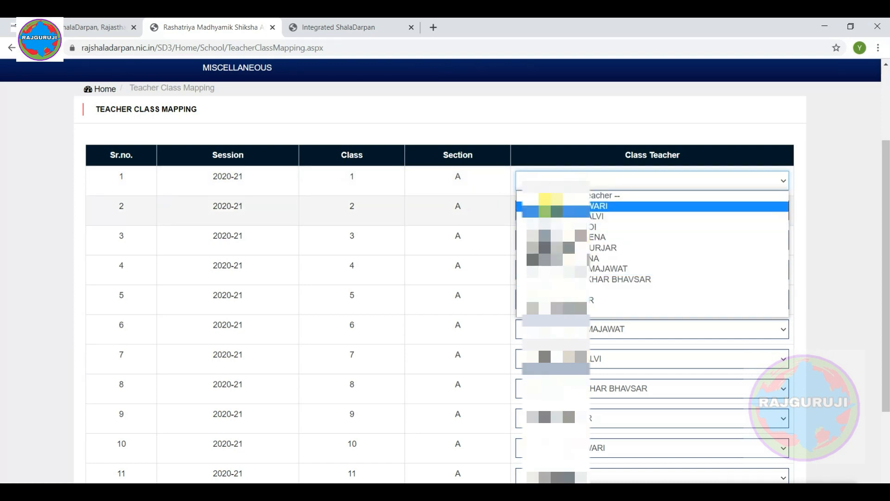
pyautogui.click(563, 287)
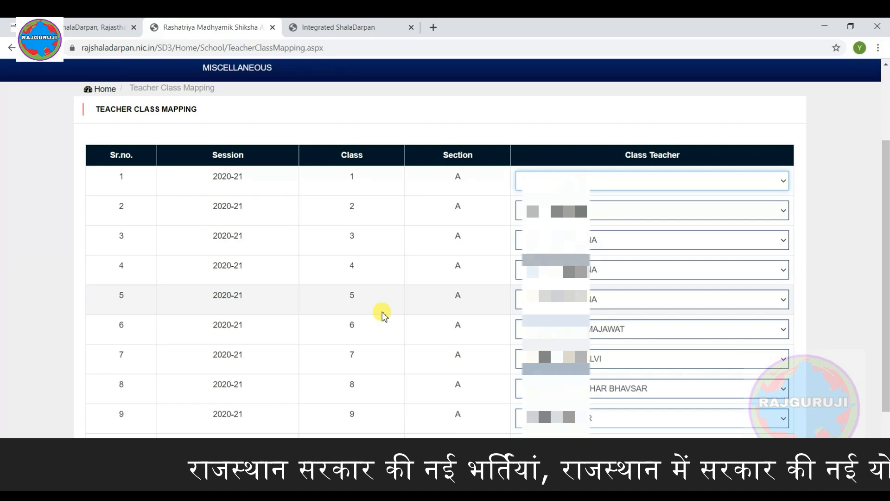
pyautogui.scroll(-3, 382, 312)
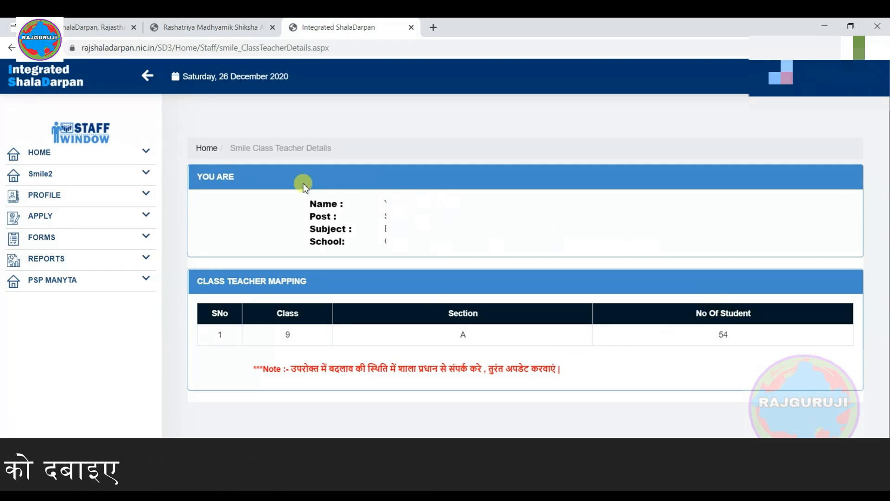
# - In the staff session, open Smile Teacher Student Mapping and show the students of class 9, section A
pyautogui.click(147, 175)
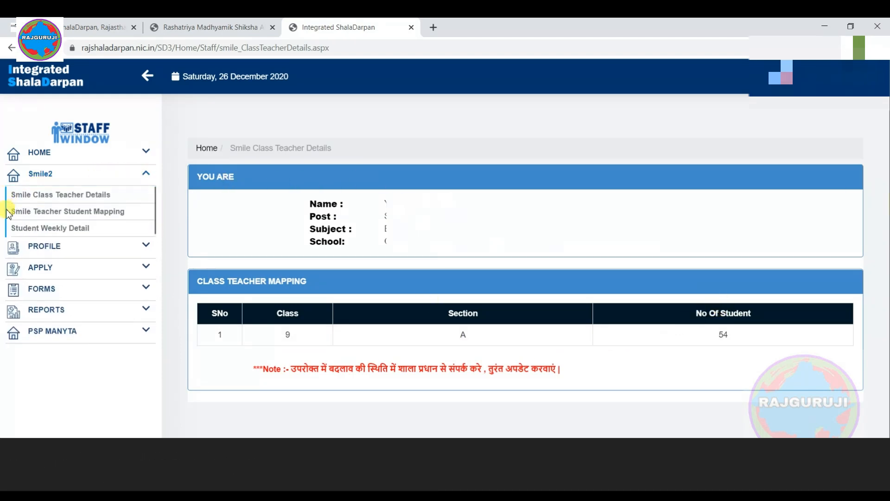
pyautogui.click(86, 215)
pyautogui.click(105, 186)
pyautogui.click(318, 220)
pyautogui.click(285, 239)
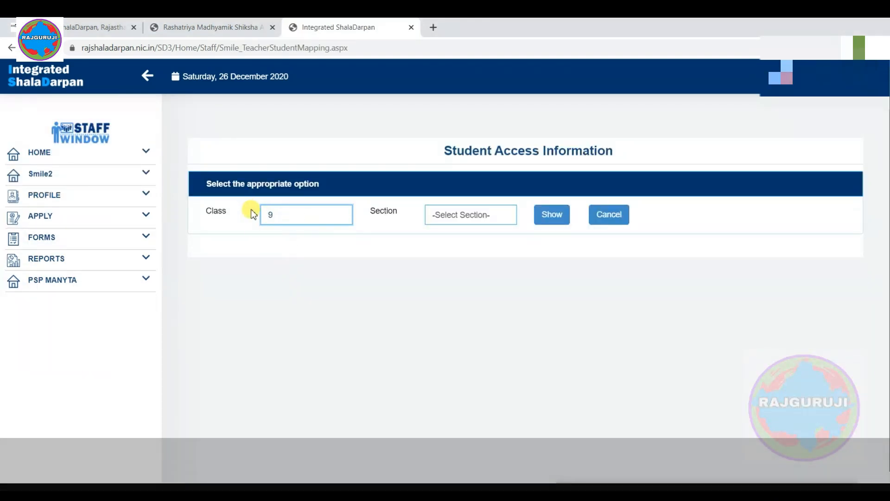
pyautogui.click(426, 215)
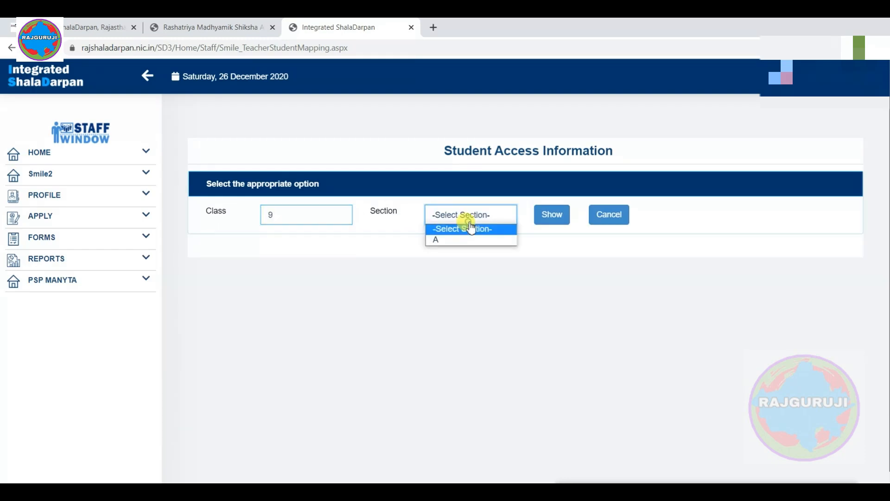
pyautogui.click(453, 238)
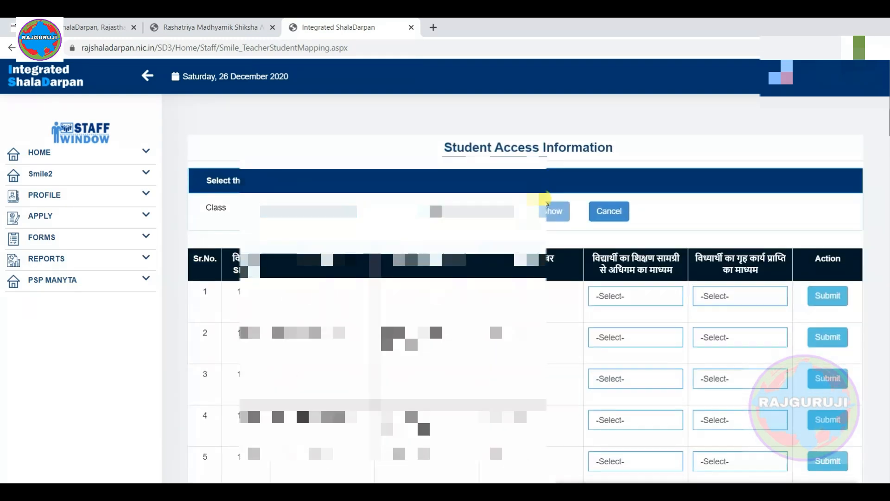
# - Set the first student's learning material medium to डिजिटल (व्हाटसएप्प द्वारा)
pyautogui.scroll(-3, 538, 201)
pyautogui.scroll(1, 437, 182)
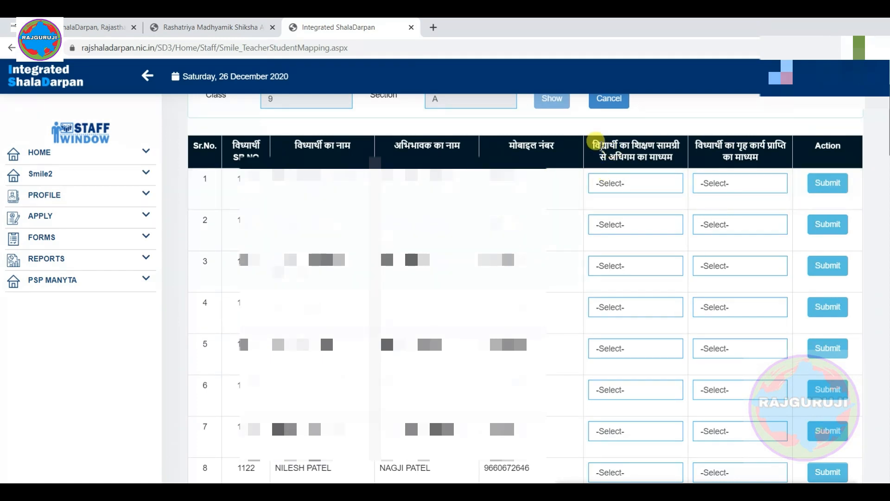
pyautogui.click(639, 192)
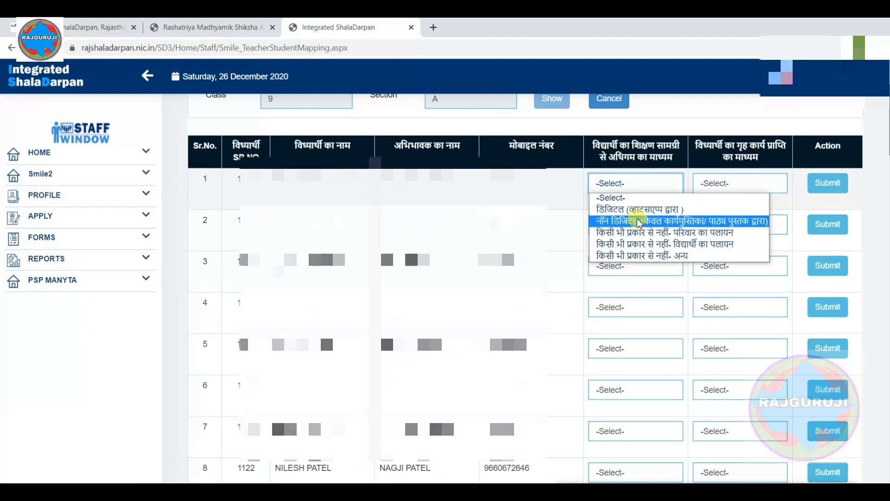
pyautogui.click(611, 211)
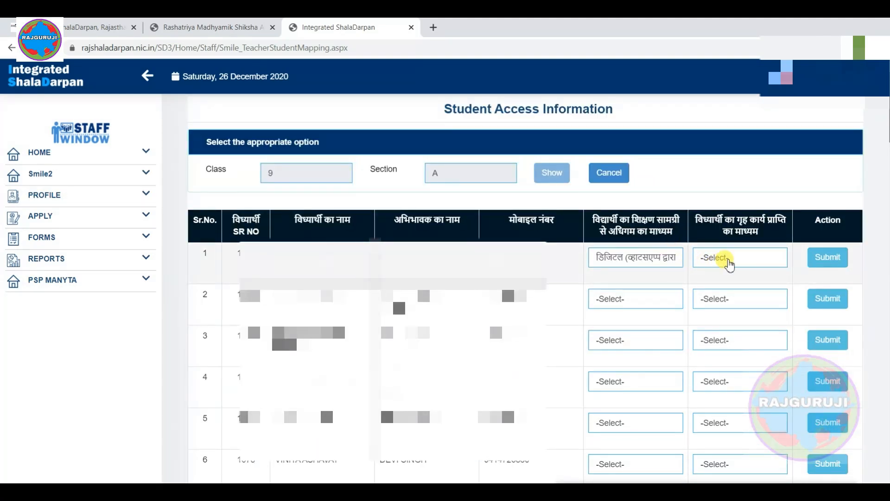
# - Examine the learning material medium column and its available options for the first student
pyautogui.click(729, 264)
pyautogui.click(727, 268)
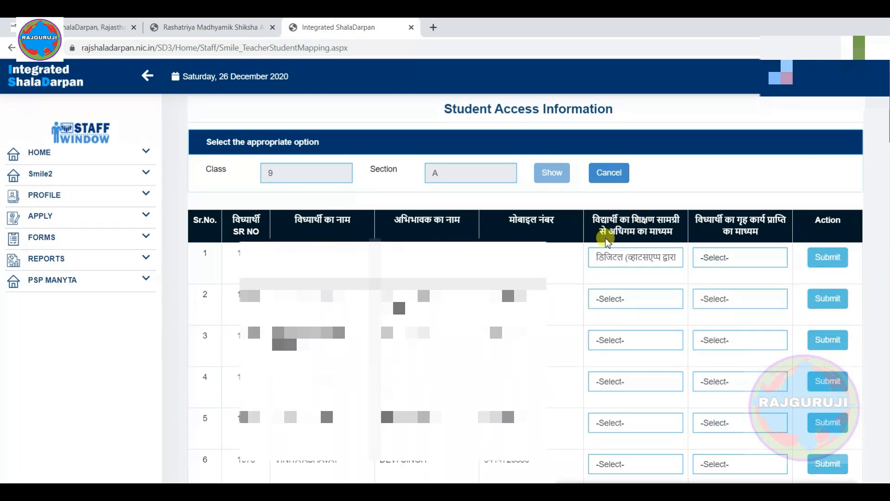
pyautogui.moveTo(633, 219); pyautogui.dragTo(648, 236)
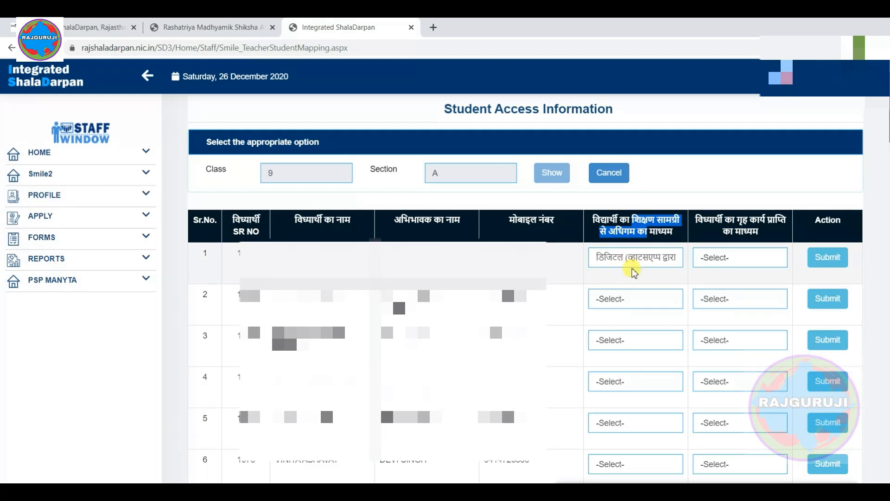
pyautogui.click(621, 235)
pyautogui.click(615, 259)
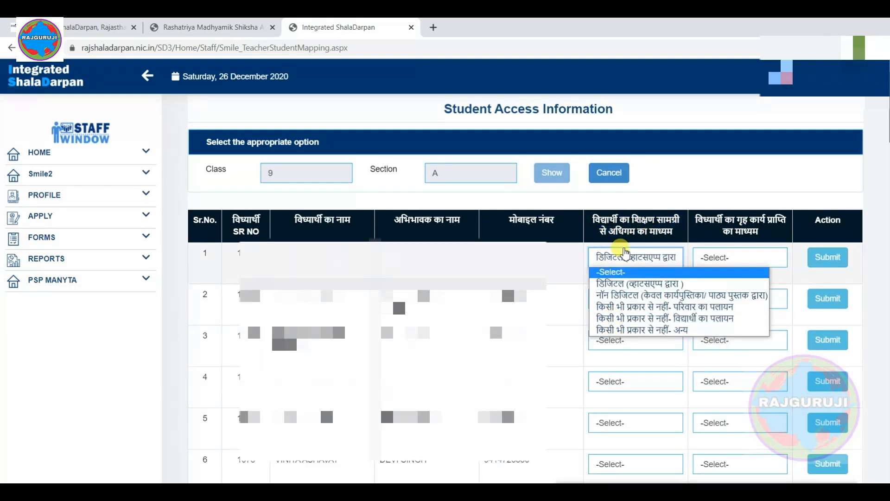
pyautogui.click(639, 258)
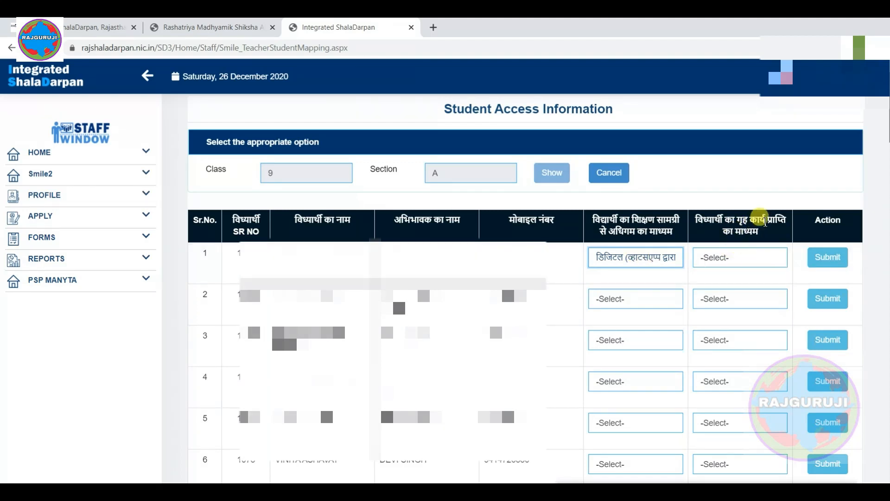
# - Set the first student's homework receipt medium to डिजिटल (व्हाटसएप्प द्वारा)
pyautogui.click(738, 258)
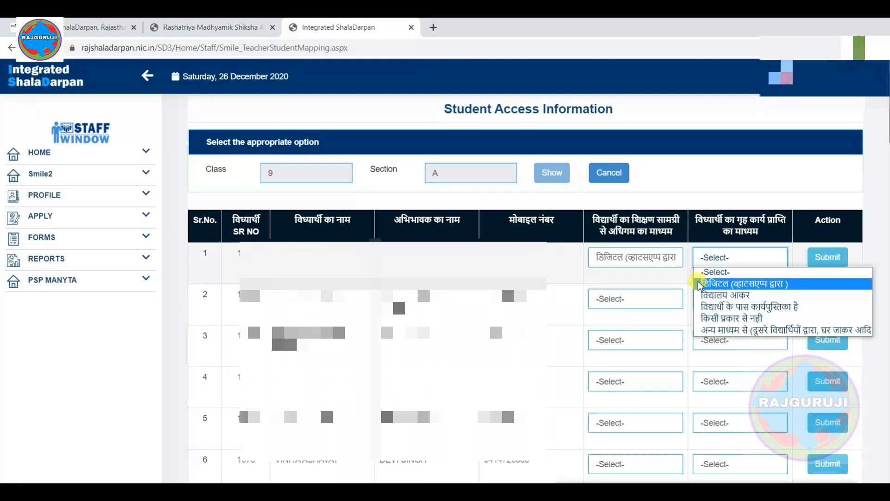
pyautogui.click(663, 276)
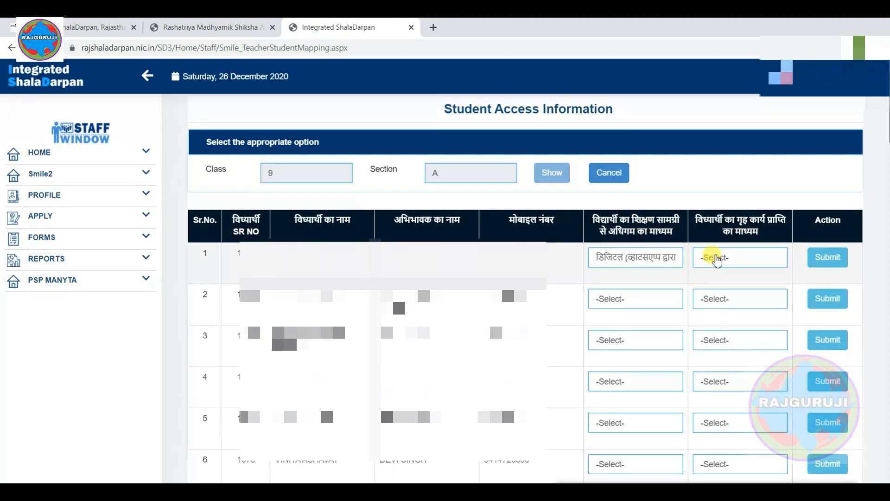
pyautogui.click(718, 260)
pyautogui.click(754, 285)
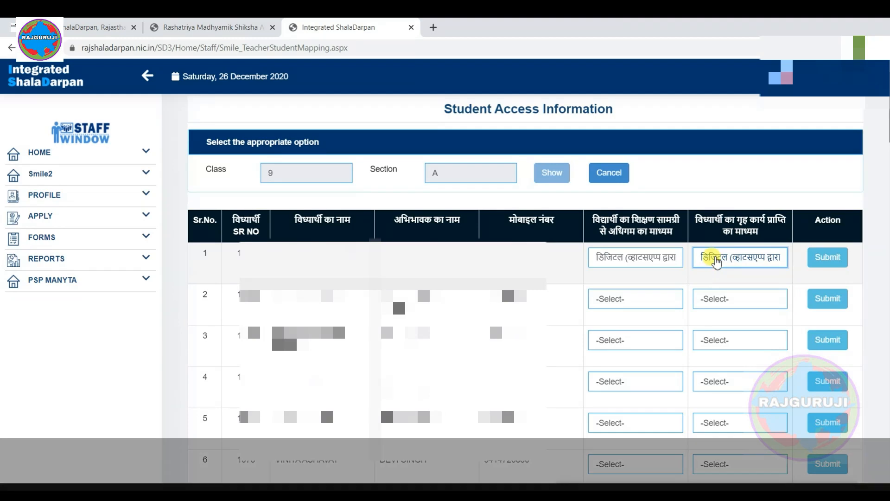
pyautogui.click(718, 260)
pyautogui.click(718, 260)
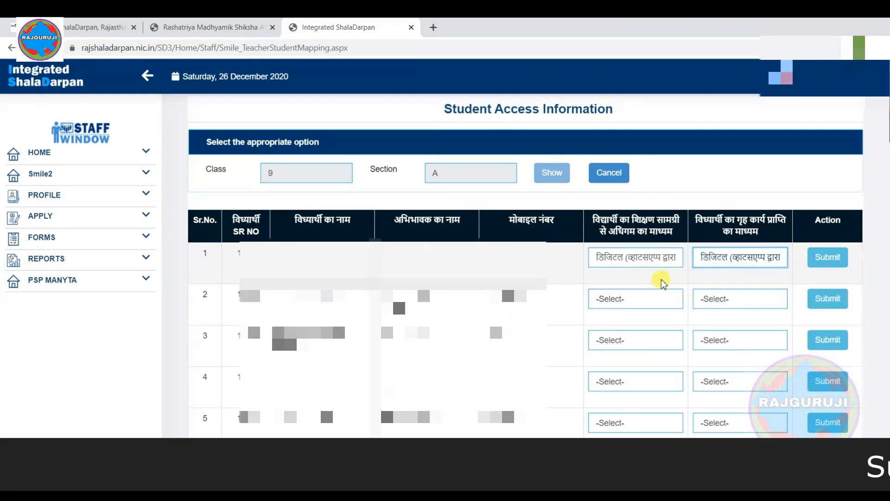
# - Submit the first student's access information and dismiss the resulting message
pyautogui.click(822, 261)
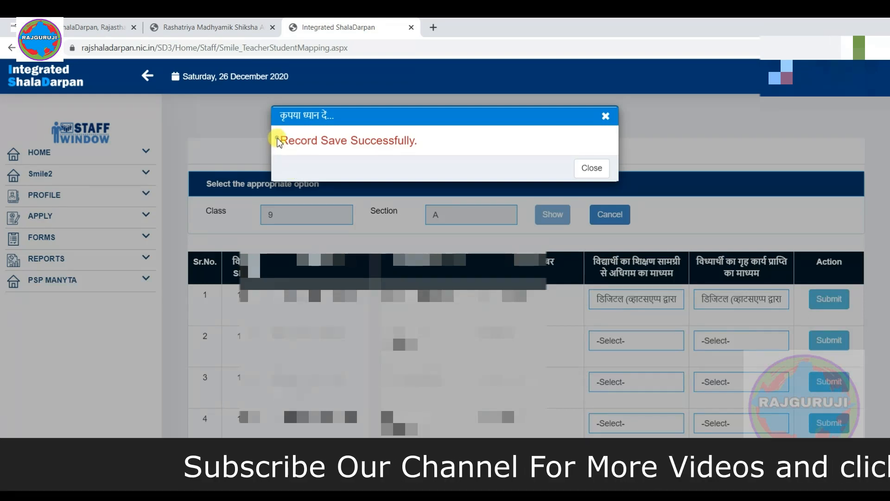
pyautogui.moveTo(278, 140); pyautogui.dragTo(448, 142)
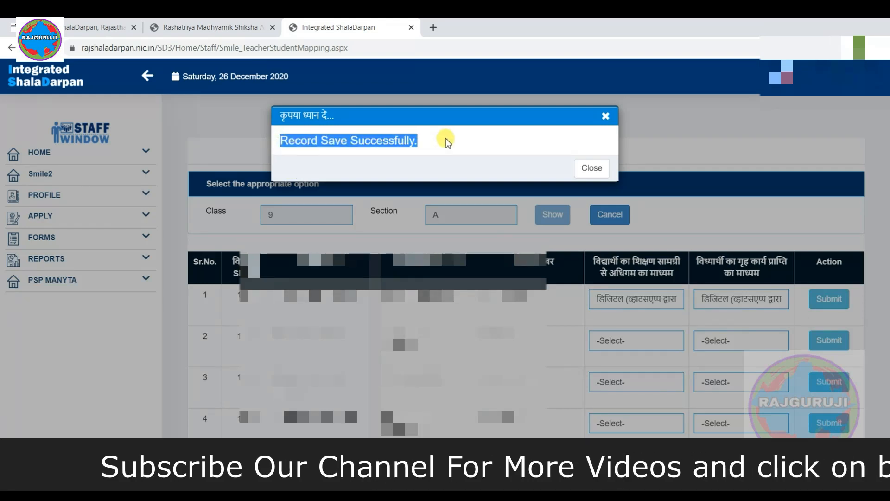
pyautogui.click(592, 169)
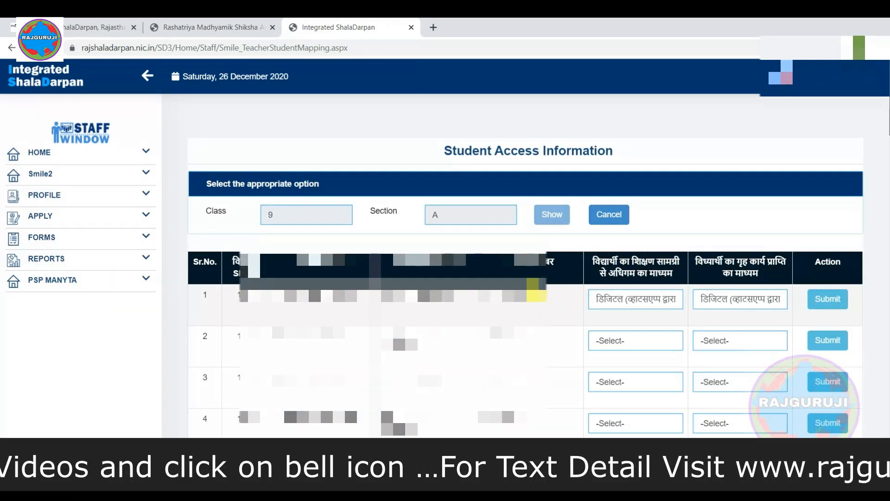
# - Examine the learning material medium and homework receipt medium options for student 47 near the end of the class list
pyautogui.scroll(-20, 532, 290)
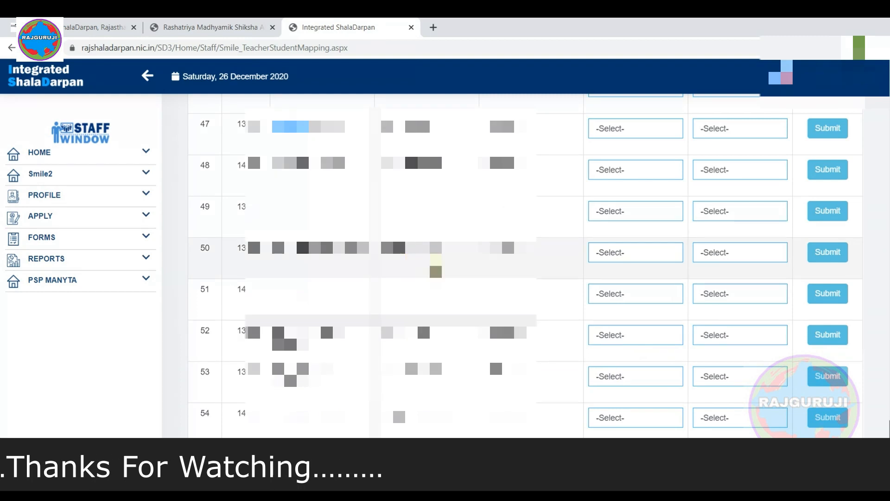
pyautogui.click(627, 131)
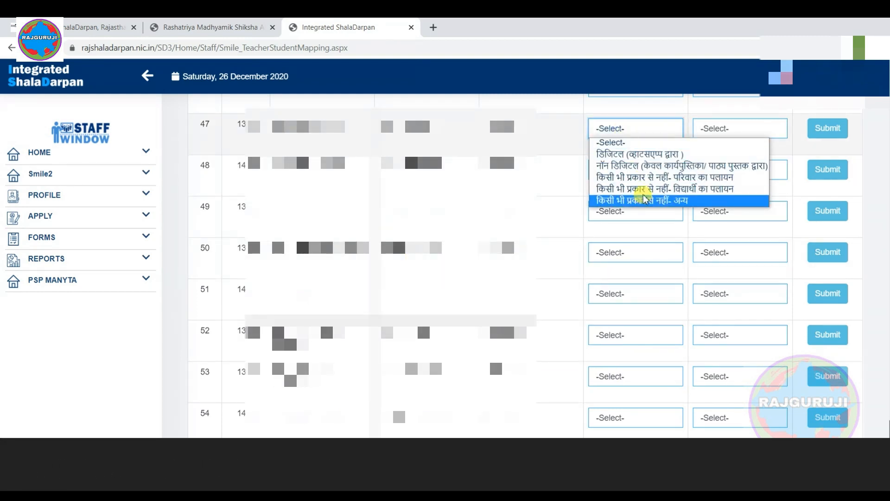
pyautogui.click(559, 131)
pyautogui.click(612, 128)
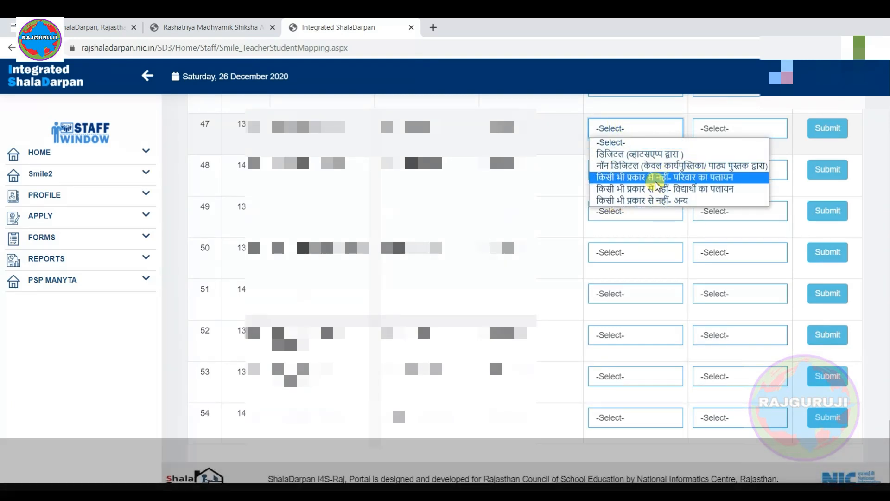
pyautogui.click(715, 128)
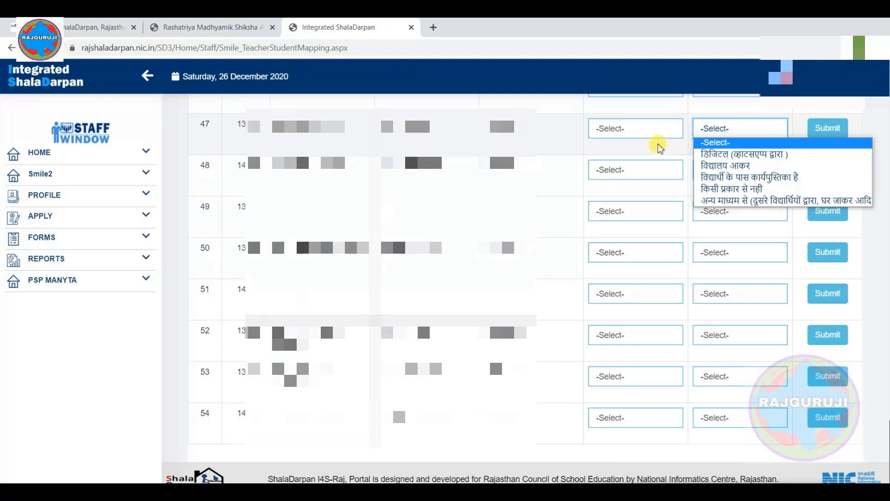
pyautogui.click(669, 153)
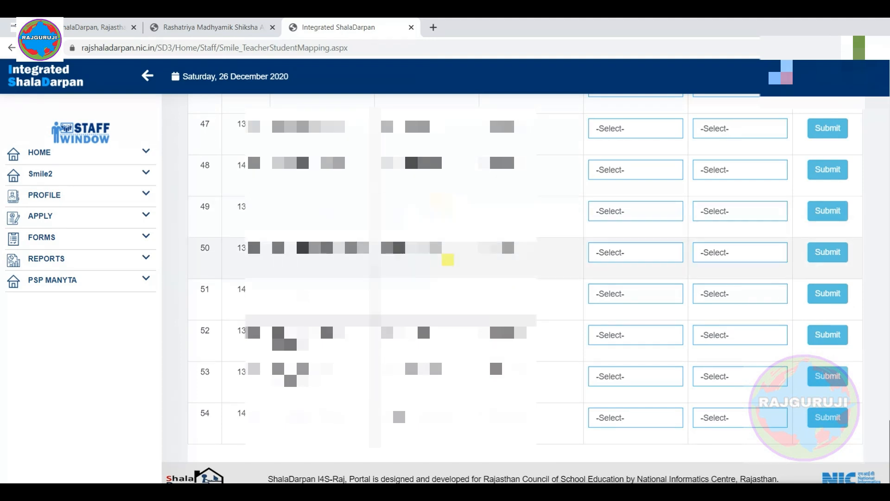
# - Open Smile2's Student Weekly Detail and set class 9, section A and year 2020
pyautogui.click(147, 178)
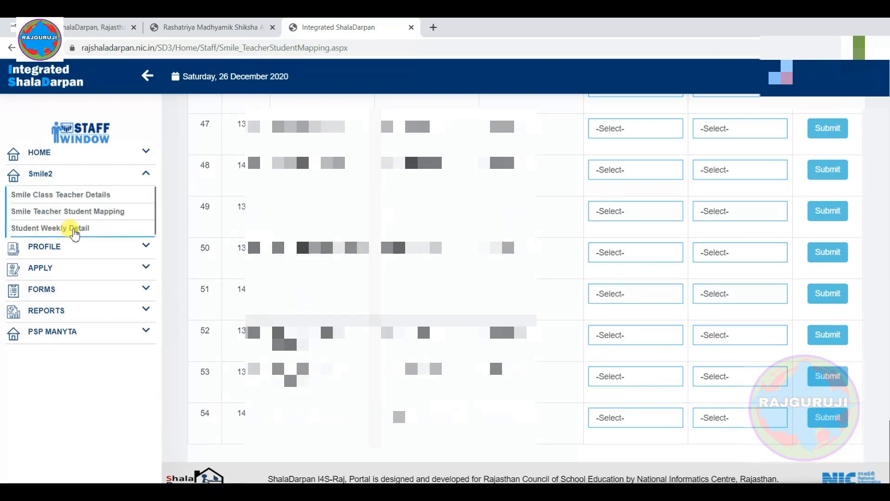
pyautogui.click(75, 229)
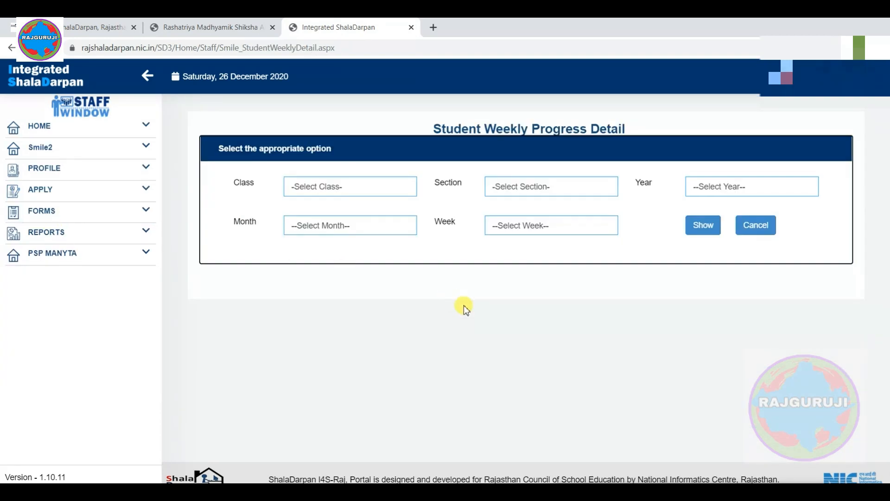
pyautogui.click(320, 189)
pyautogui.click(339, 211)
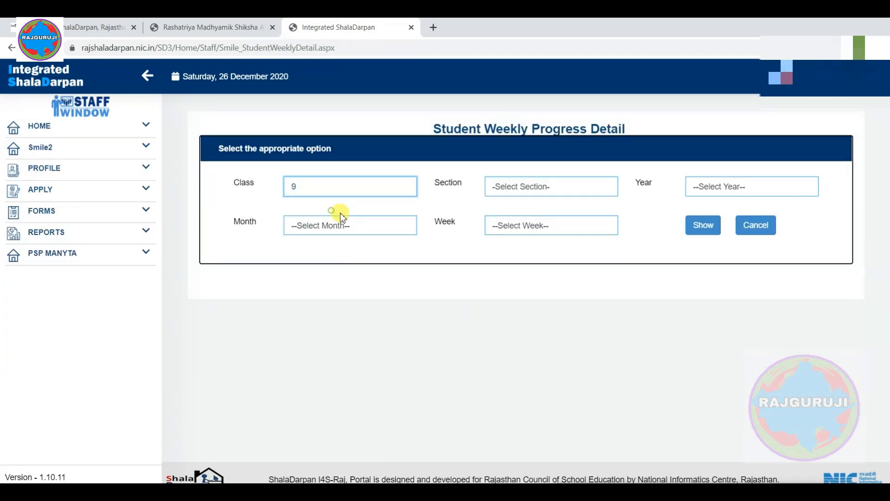
pyautogui.click(528, 189)
pyautogui.click(521, 213)
pyautogui.click(707, 186)
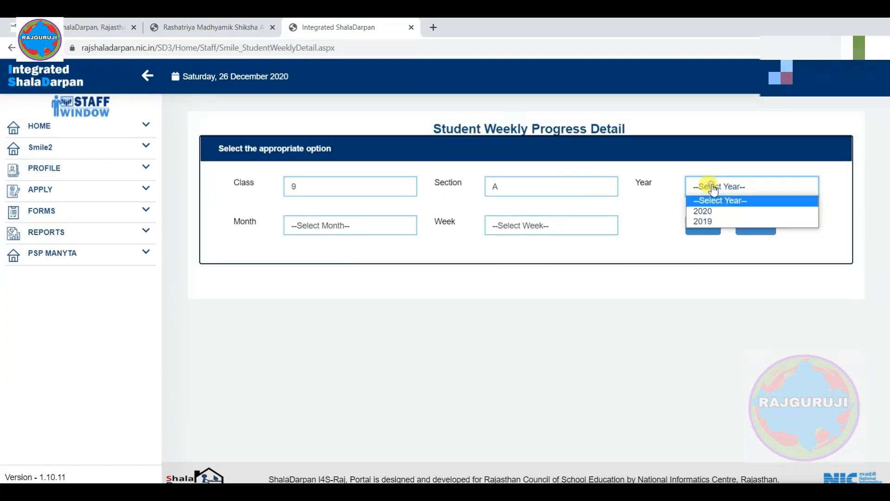
pyautogui.click(714, 212)
# - Set the month to November and the week to Week5 (29-30)
pyautogui.click(330, 226)
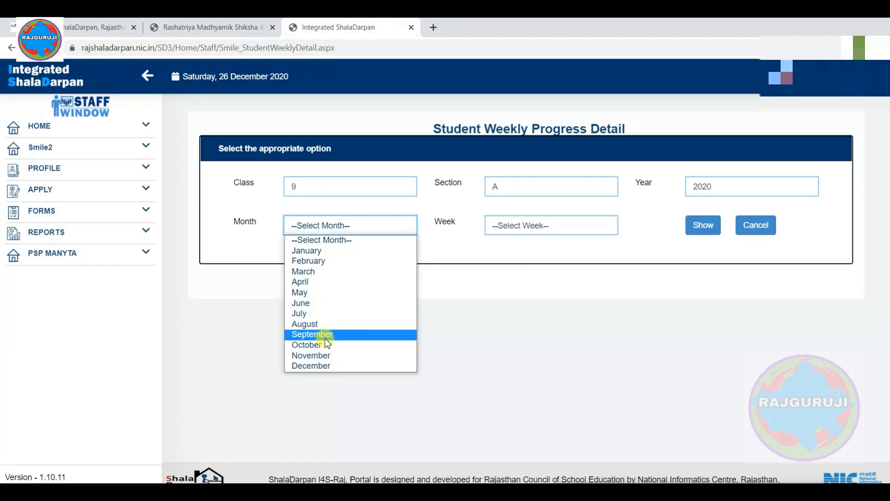
pyautogui.click(313, 355)
pyautogui.click(552, 225)
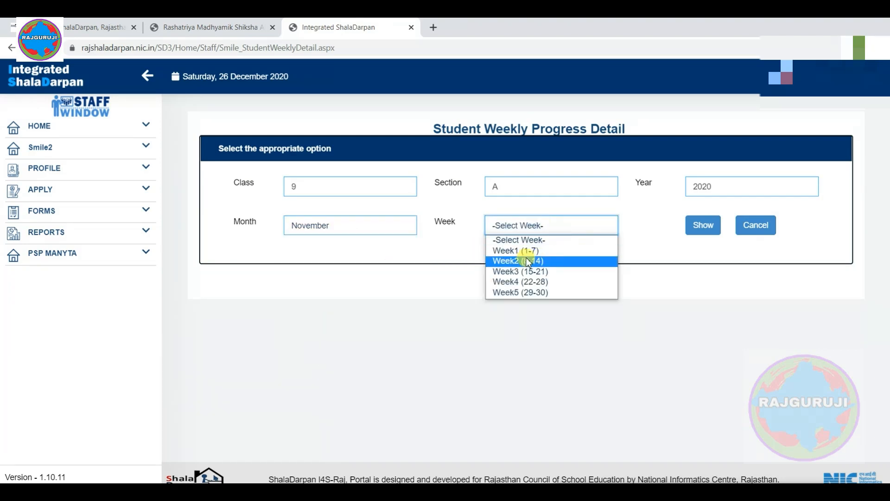
pyautogui.click(509, 251)
pyautogui.click(512, 230)
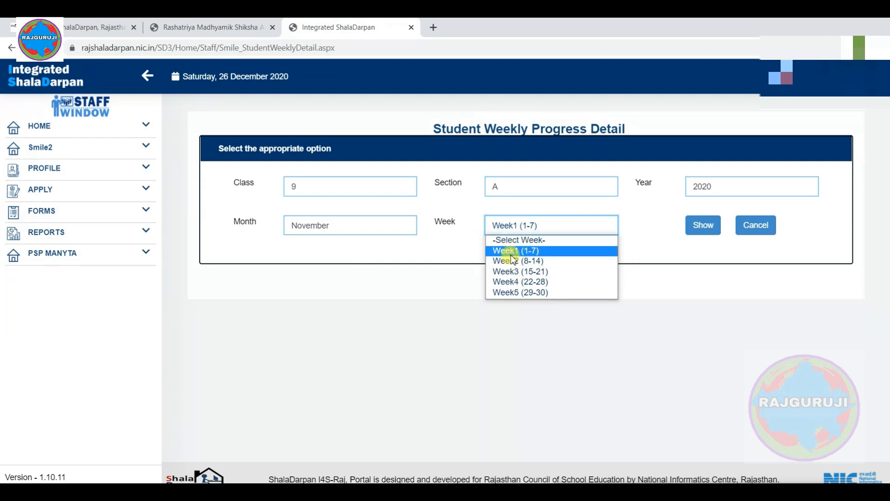
pyautogui.click(527, 292)
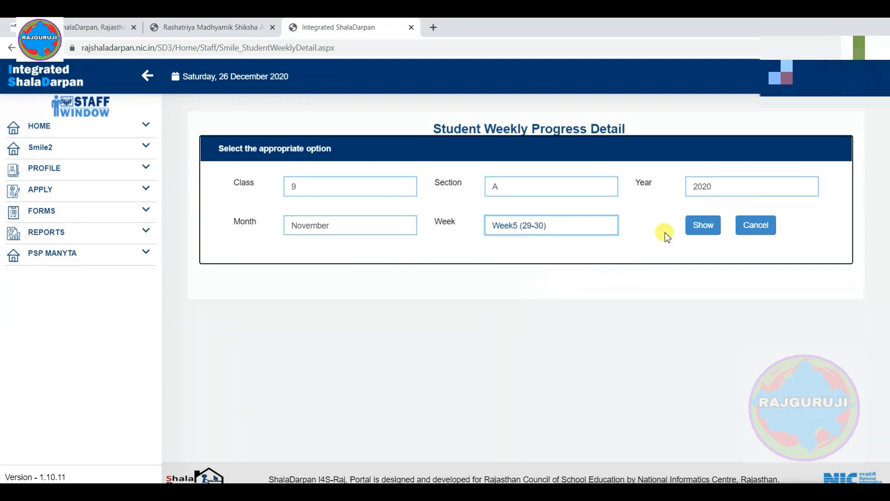
# - Set the month to December and the week to Week5 (29-31), and show the weekly progress list
pyautogui.click(366, 228)
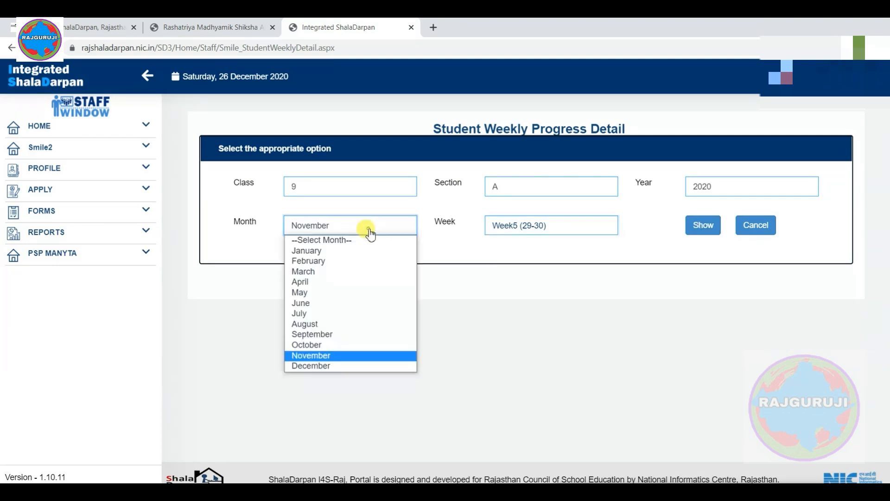
pyautogui.click(322, 363)
pyautogui.click(528, 232)
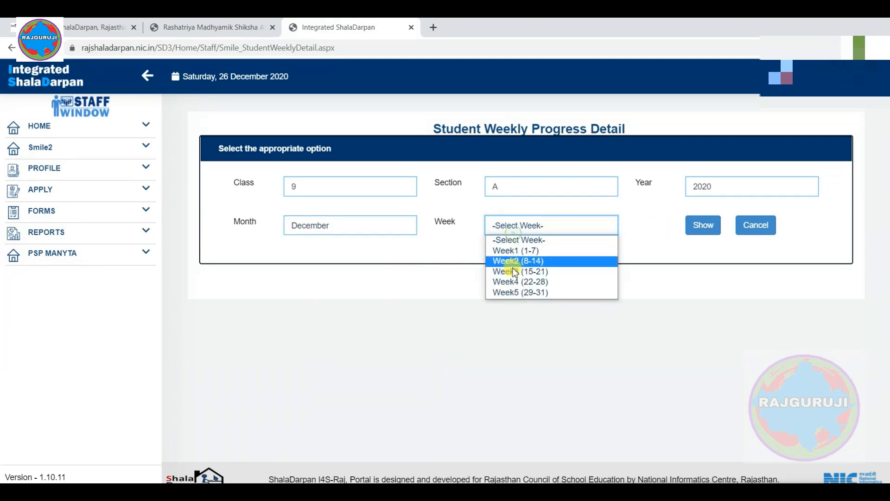
pyautogui.click(513, 292)
pyautogui.click(692, 228)
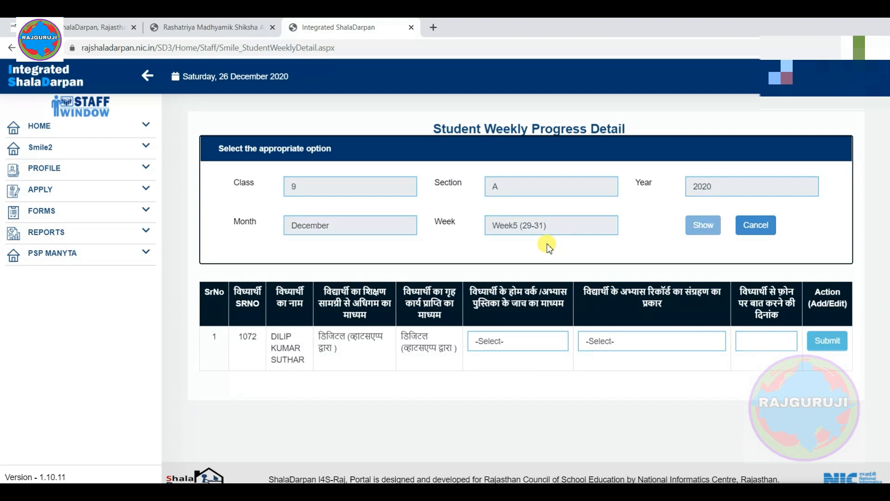
# - Set the listed student's homework checking medium to डिजिटल (व्हाटसएप्प द्वारा) and the practice record type to डिजिटल (व्हाटसएप्प द्वारा)- कार्यपुस्तिका के पेज की फोटो
pyautogui.moveTo(269, 330); pyautogui.dragTo(386, 341)
pyautogui.click(493, 377)
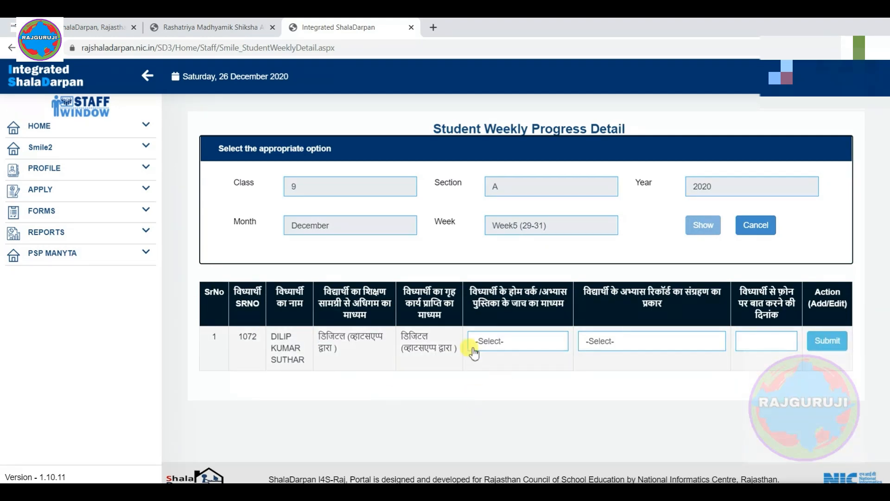
pyautogui.click(527, 353)
pyautogui.click(519, 366)
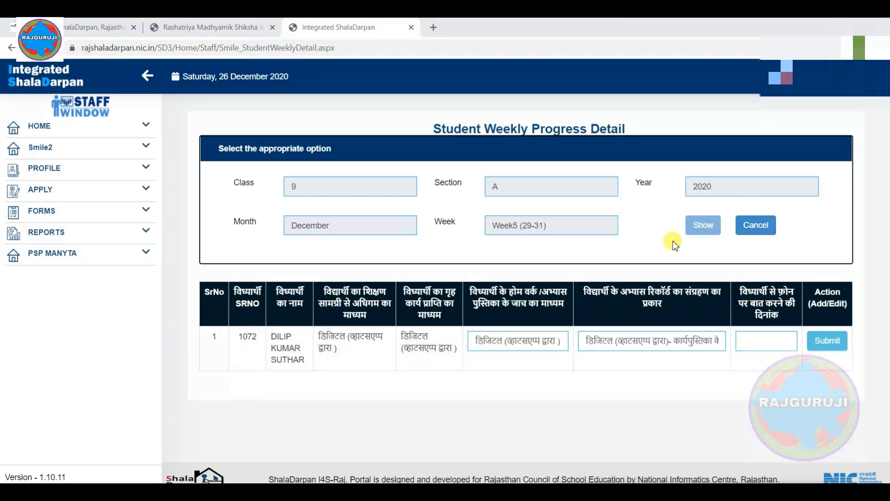
# - Examine the student's row and the available options for the homework checking medium and the practice record type
pyautogui.moveTo(258, 339); pyautogui.dragTo(287, 359)
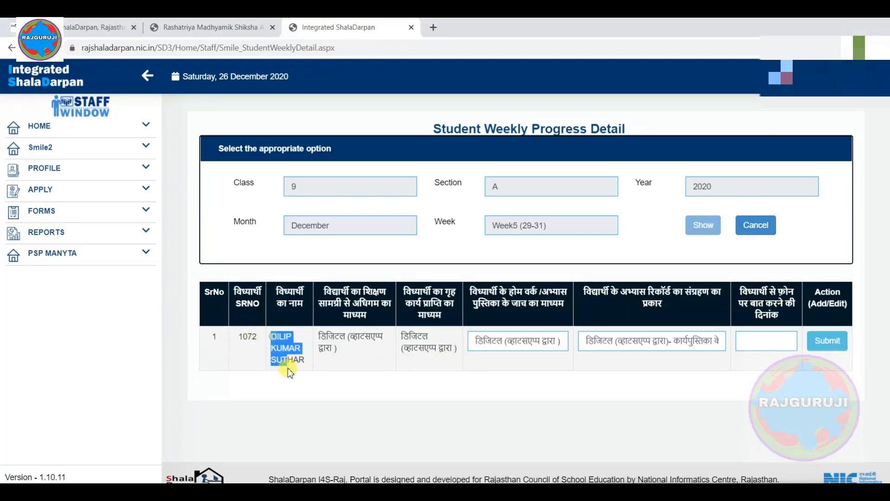
pyautogui.click(333, 334)
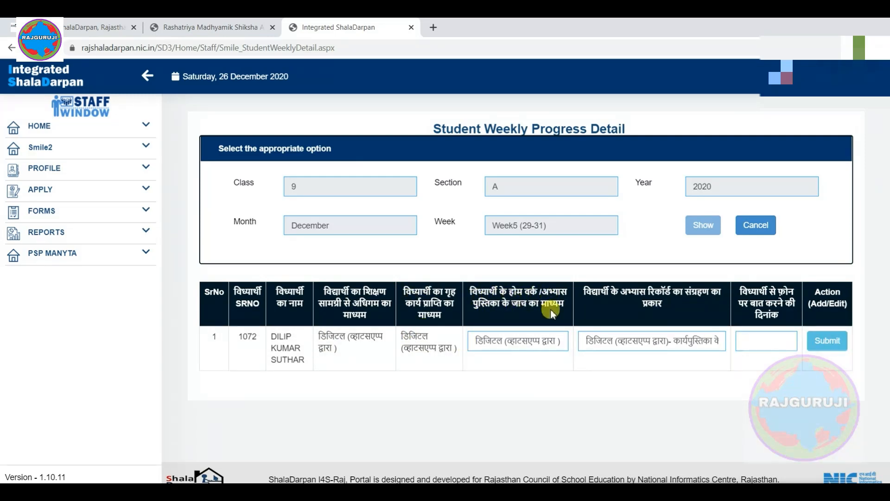
pyautogui.click(514, 348)
pyautogui.click(514, 351)
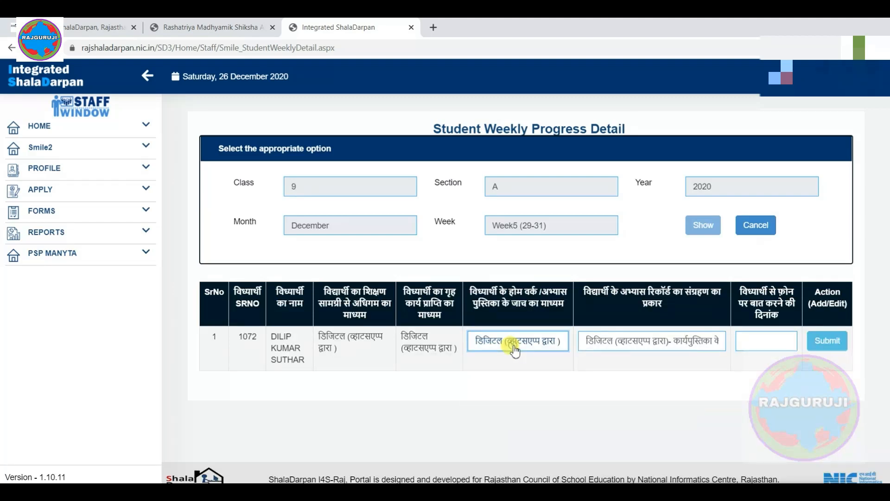
pyautogui.click(519, 350)
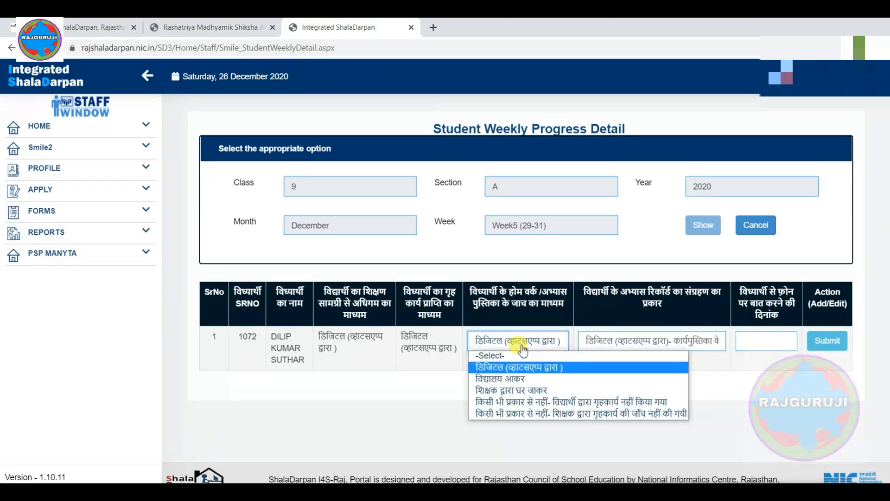
pyautogui.click(515, 366)
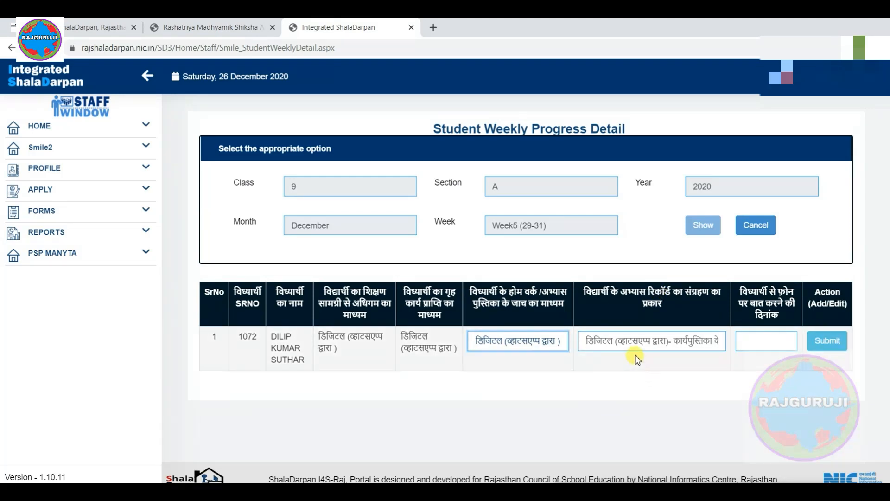
pyautogui.click(602, 341)
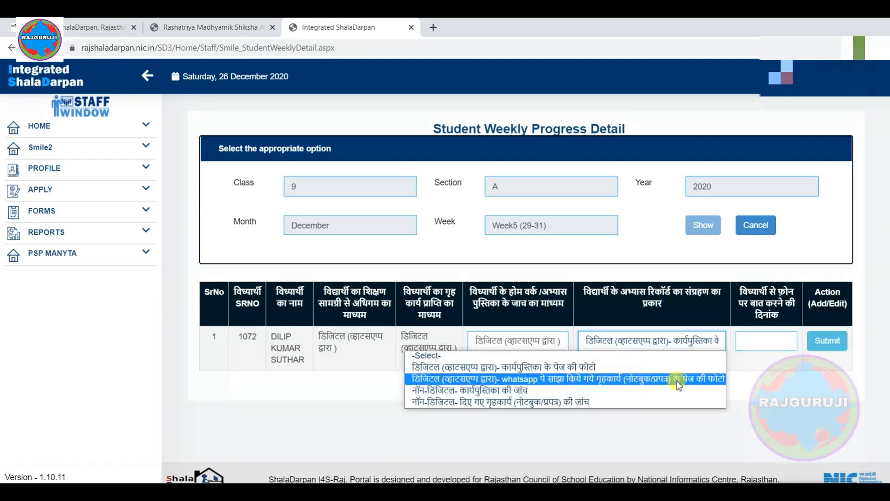
pyautogui.click(542, 411)
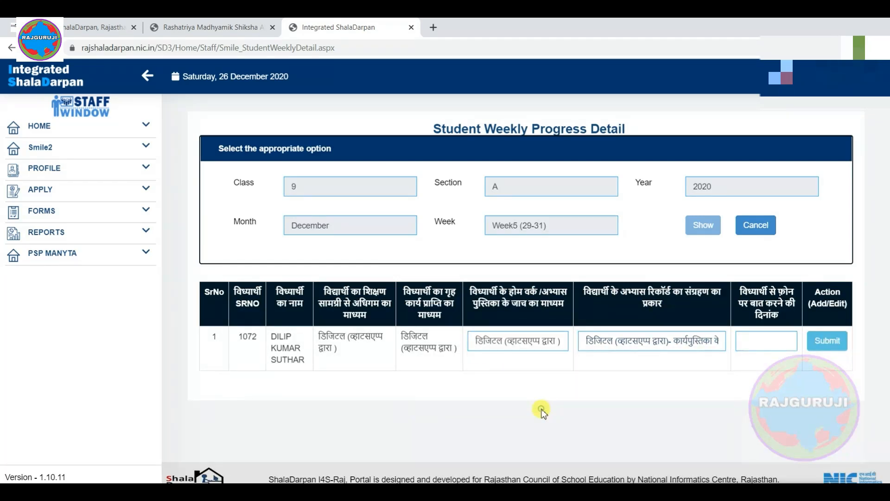
# - Set the date of the phone call with the student to 26/12/2020 and submit the weekly progress record
pyautogui.click(756, 338)
pyautogui.press('Return')
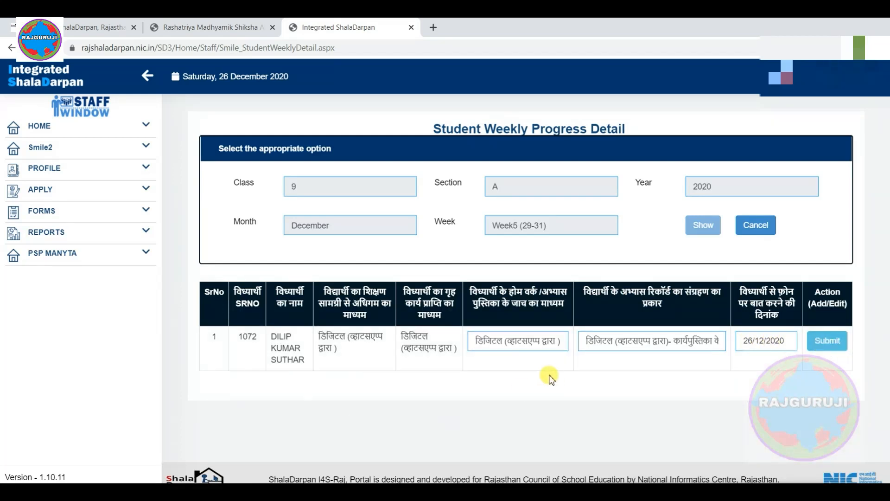
pyautogui.moveTo(431, 122); pyautogui.dragTo(626, 130)
pyautogui.click(490, 402)
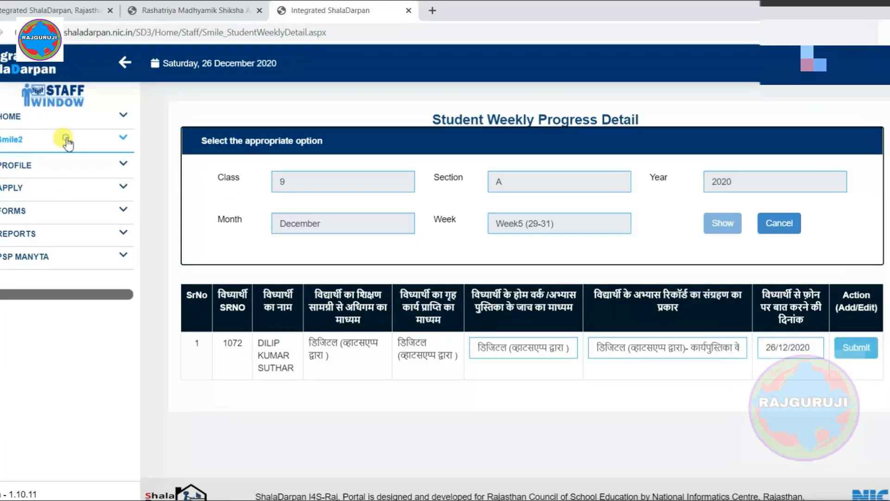
pyautogui.click(88, 147)
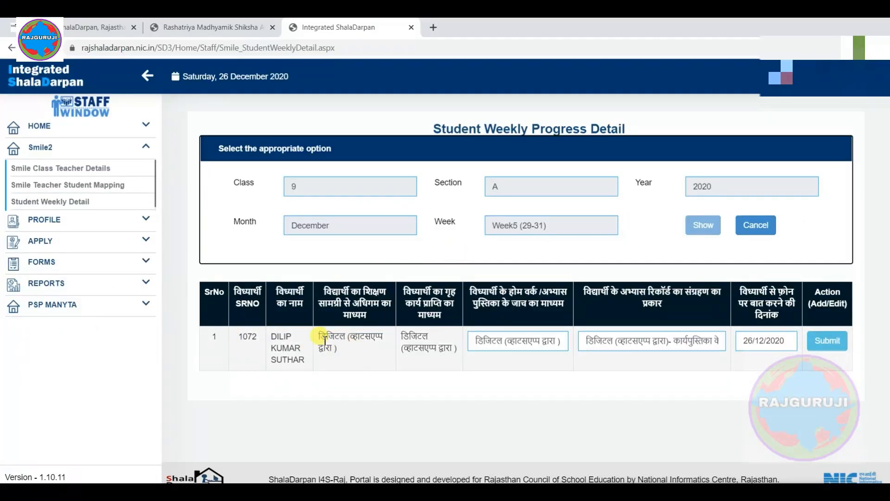
pyautogui.moveTo(318, 336); pyautogui.dragTo(326, 337)
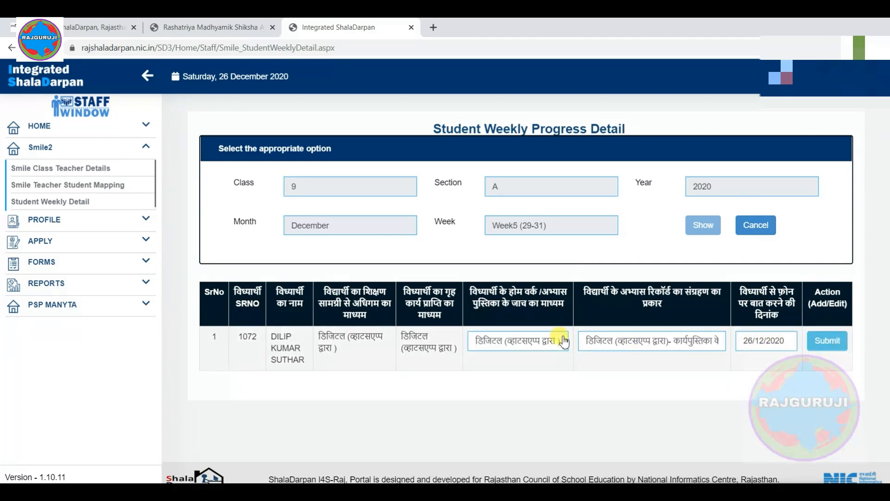
pyautogui.click(827, 341)
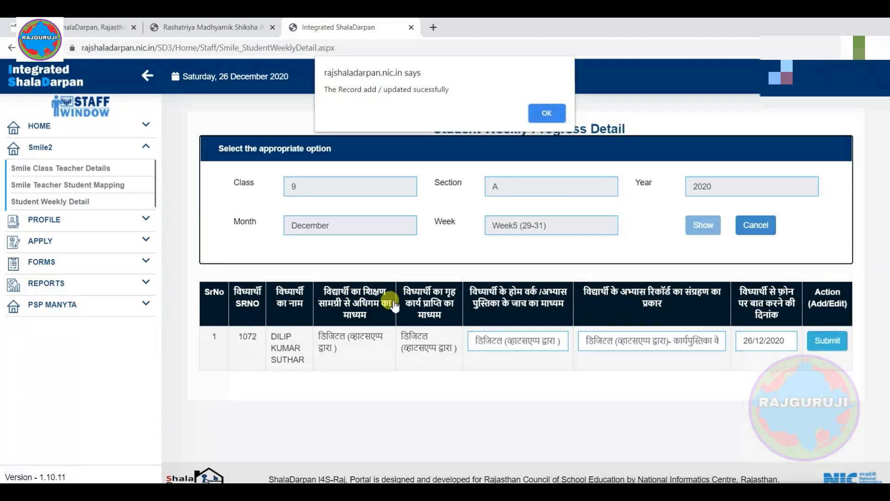
pyautogui.press('Return')
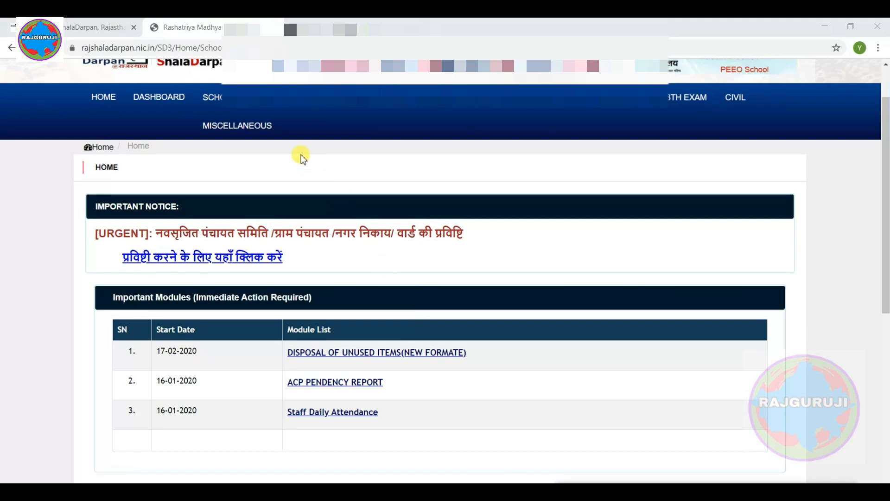
# - Open the Smile Teacher Student Mapping page of the Smile2 module and show the students for class 9, section A and the mapped teacher
pyautogui.click(278, 101)
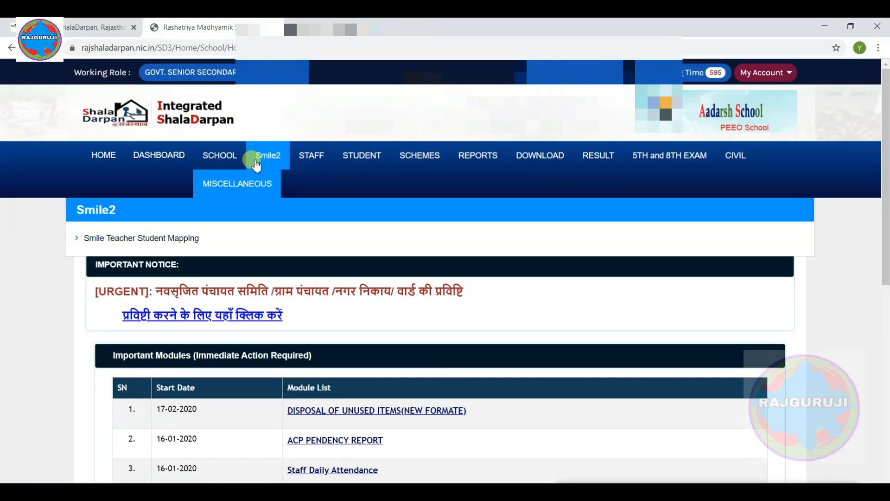
pyautogui.click(139, 239)
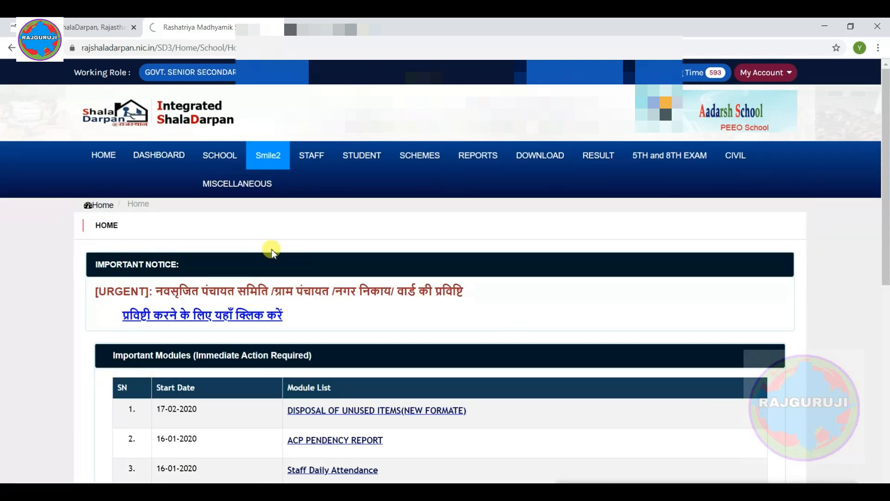
pyautogui.click(232, 290)
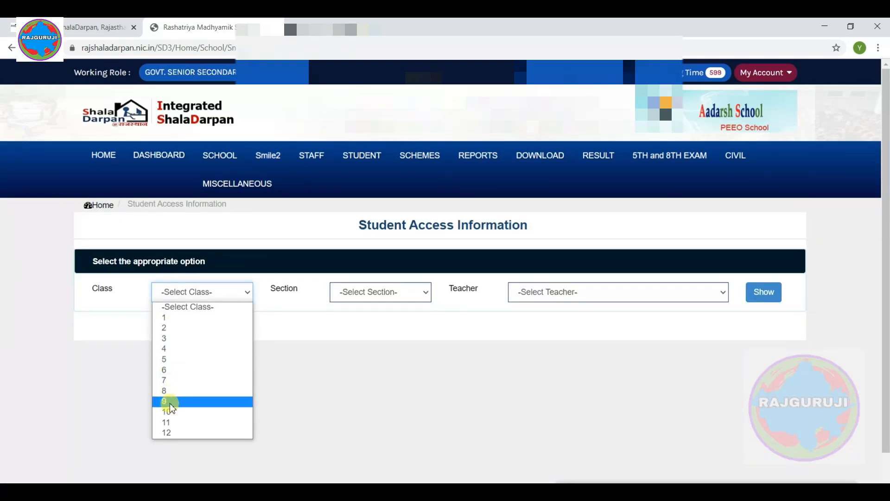
pyautogui.click(171, 401)
pyautogui.click(397, 292)
pyautogui.click(353, 319)
pyautogui.click(578, 289)
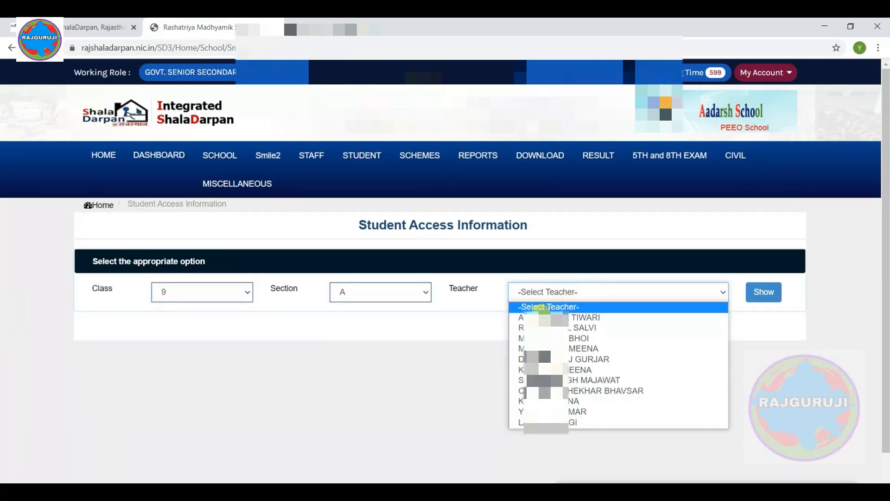
pyautogui.click(566, 412)
pyautogui.click(763, 292)
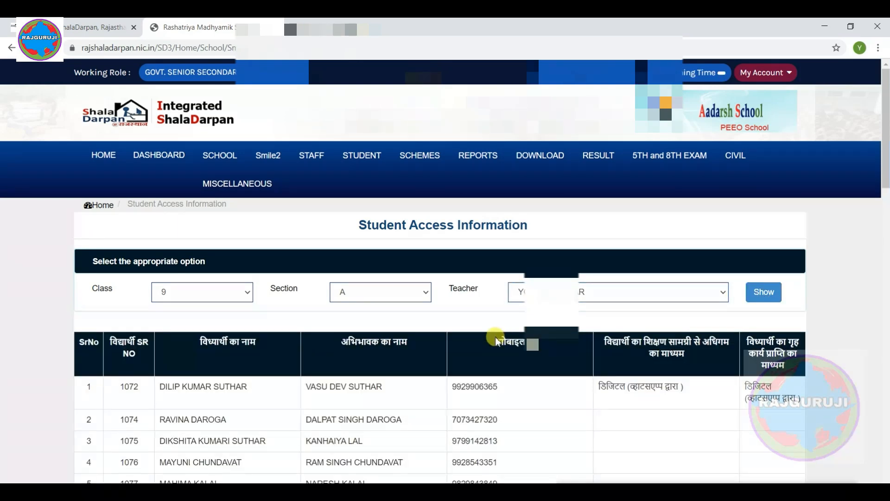
# - Examine the Student Access Information list, including each student's medium for learning from study material and medium for receiving homework
pyautogui.scroll(-1, 494, 319)
pyautogui.scroll(-2, 492, 317)
pyautogui.scroll(1, 487, 315)
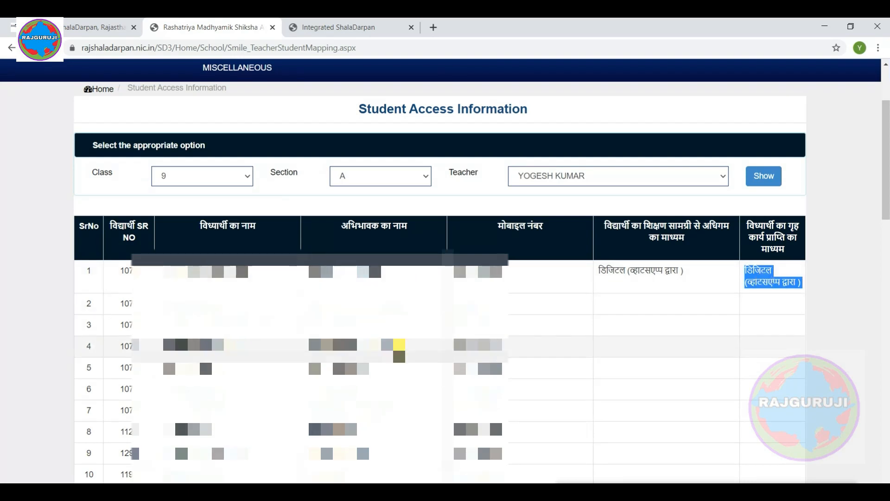
pyautogui.scroll(-1, 622, 314)
pyautogui.scroll(1, 623, 316)
pyautogui.scroll(1, 622, 314)
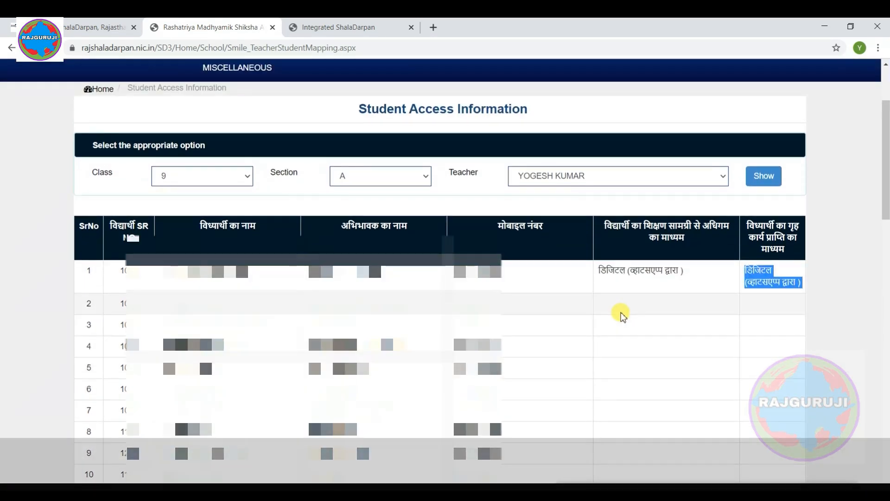
pyautogui.moveTo(353, 108); pyautogui.dragTo(579, 111)
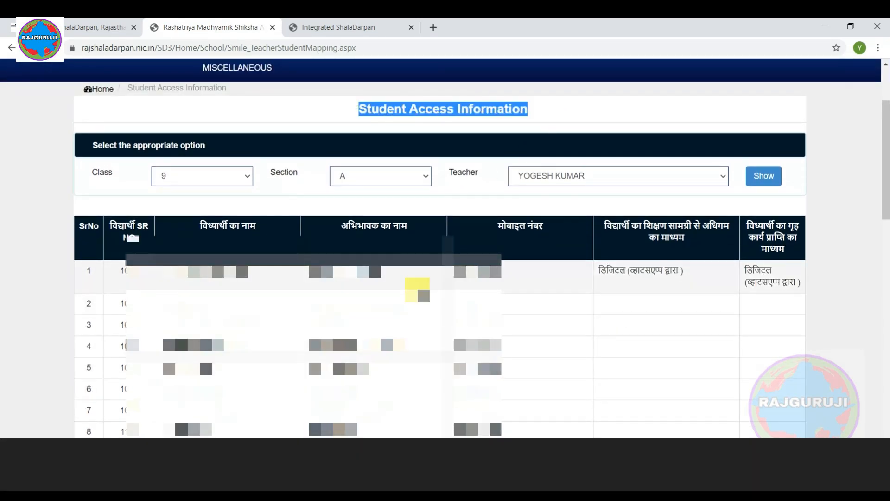